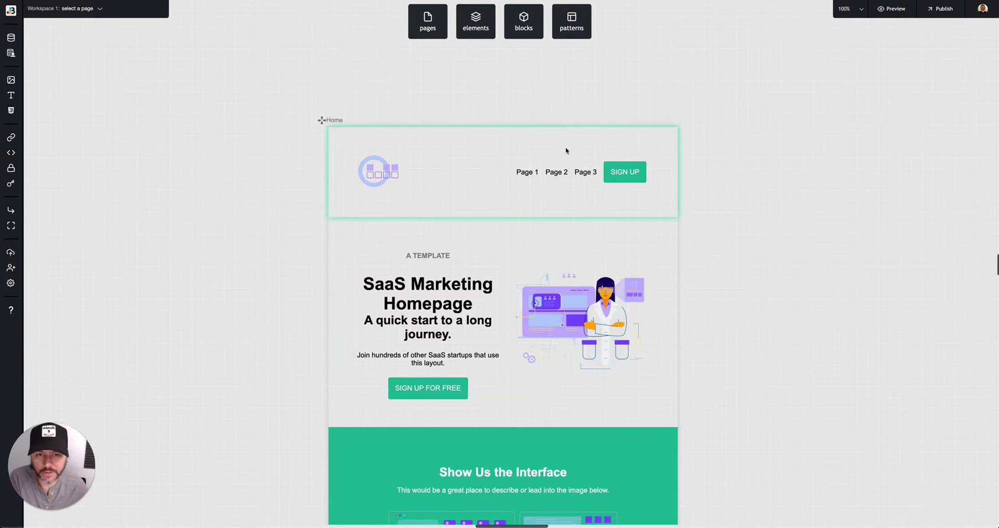
# Step: Look over the featured patterns available to import, including User Authentication
pyautogui.scroll(-1, 564, 149)
pyautogui.click(574, 30)
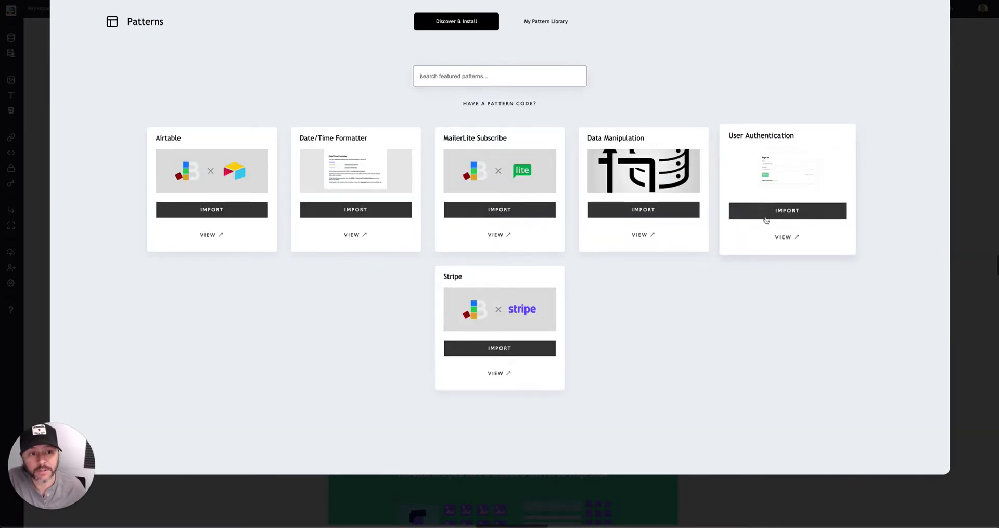
pyautogui.click(963, 185)
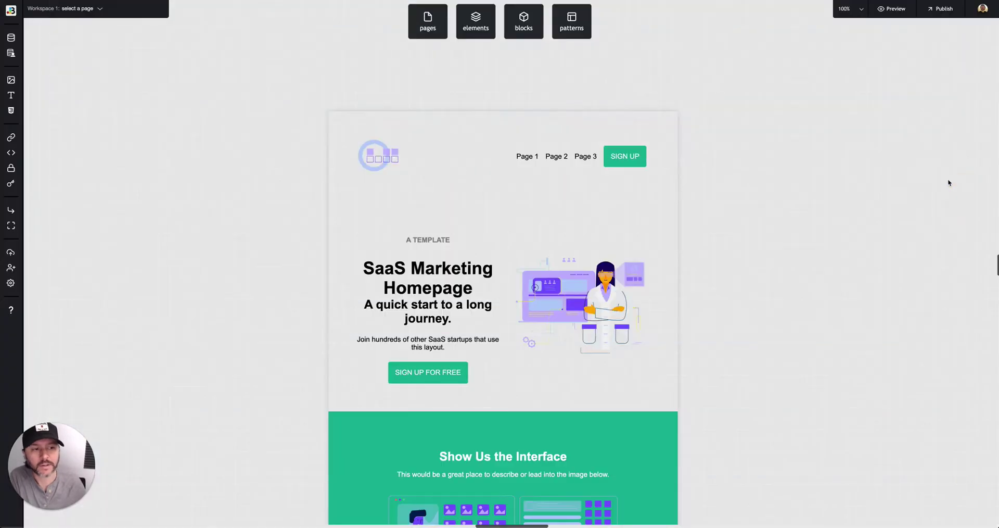
# Step: Go to the User Authentication workspace and open the Sign Up with Password flow of its Sign Up with Password page
pyautogui.click(50, 8)
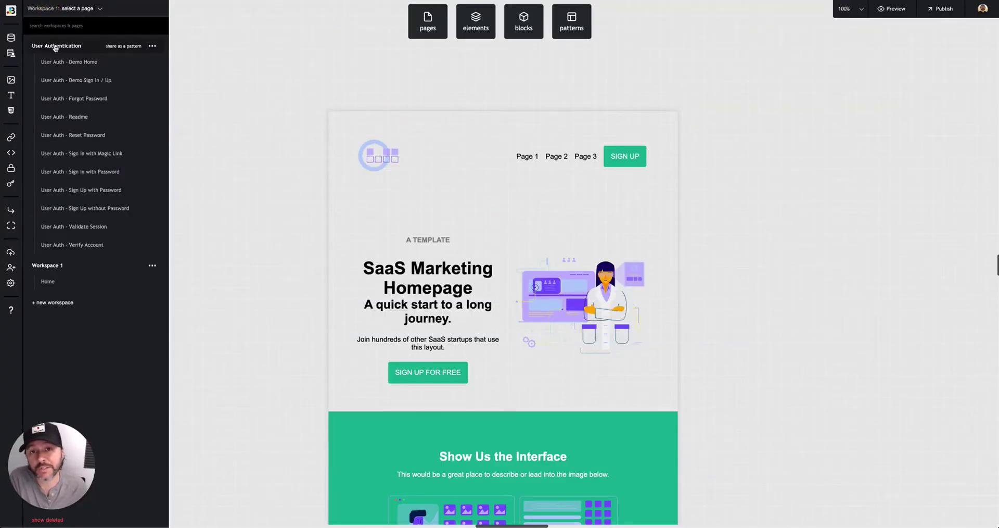
pyautogui.click(55, 46)
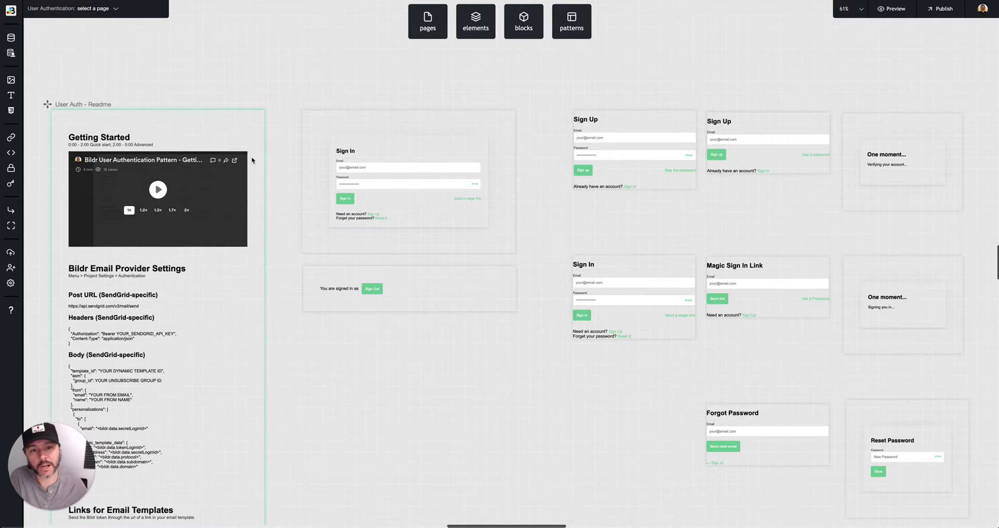
pyautogui.click(618, 120)
pyautogui.click(618, 120)
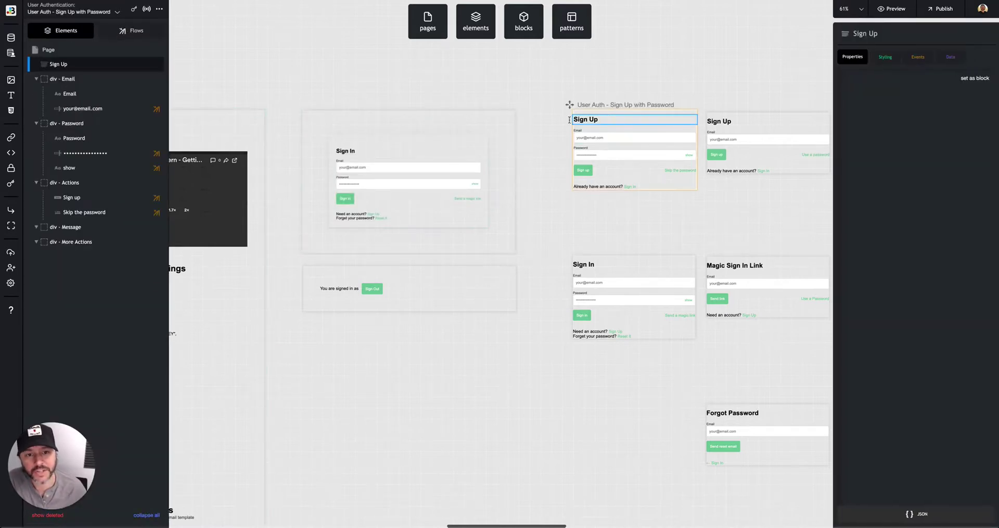
pyautogui.click(115, 32)
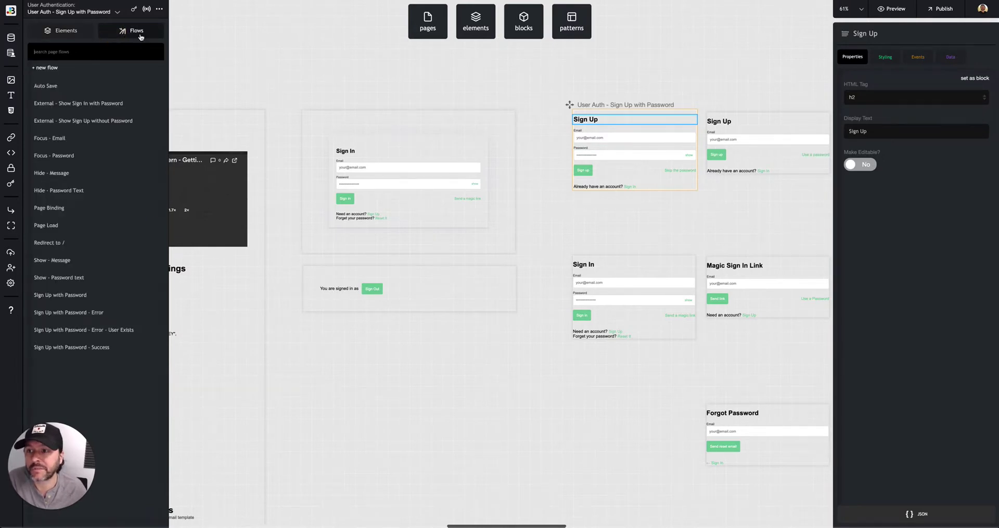
pyautogui.click(67, 294)
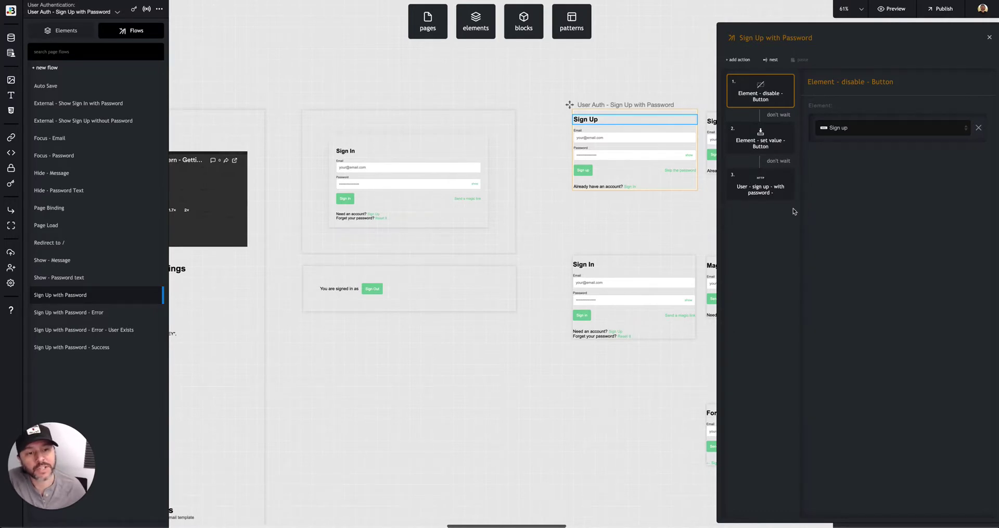
# Step: Reselect Users as the data collection of the flow's sign-up-with-password action, and close the flow
pyautogui.click(752, 190)
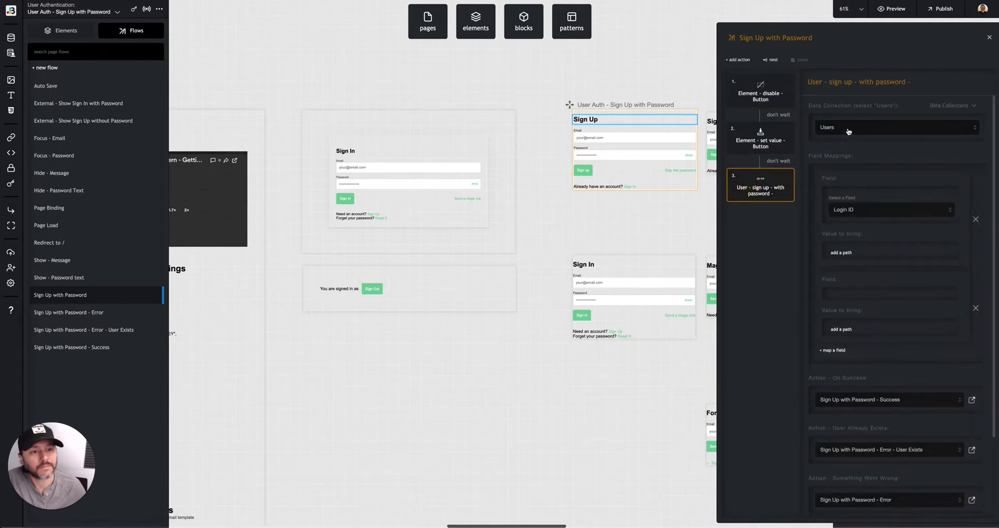
pyautogui.click(839, 129)
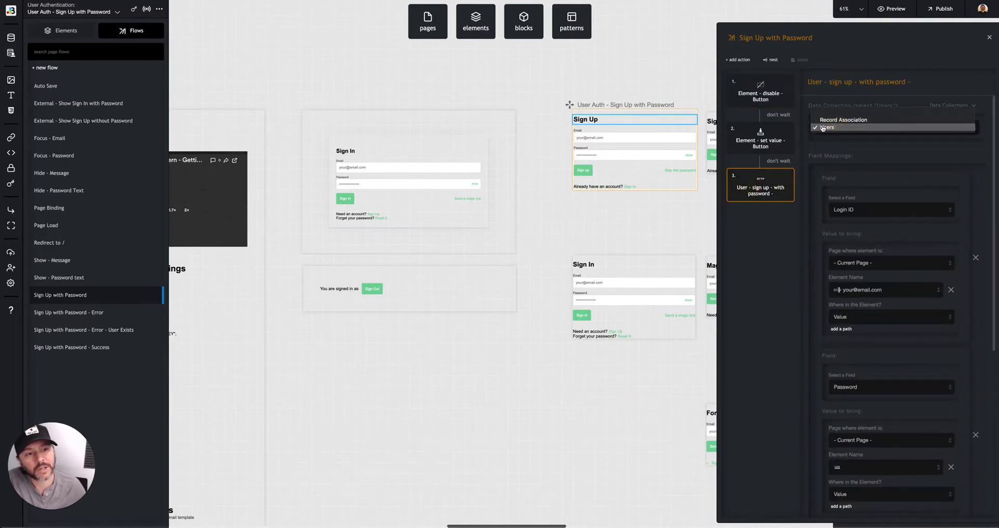
pyautogui.click(822, 128)
pyautogui.click(836, 128)
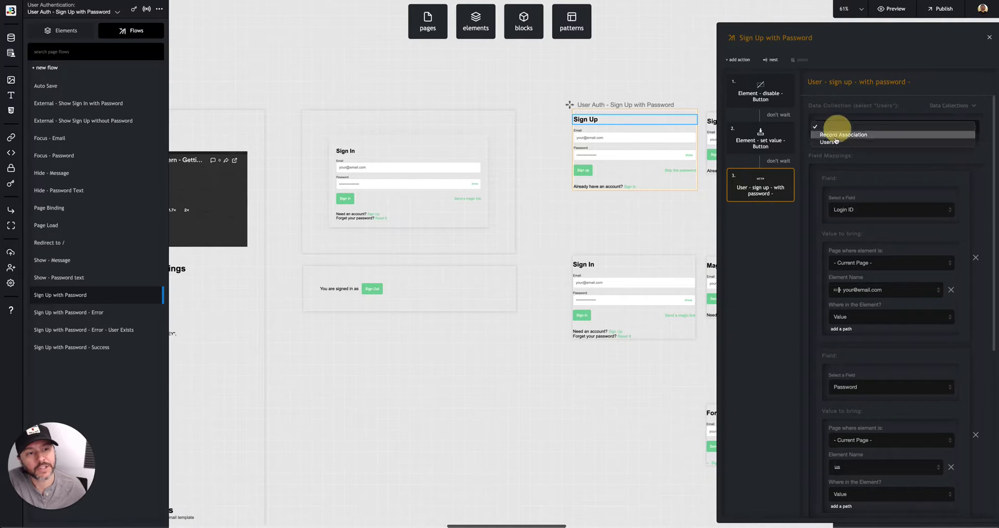
pyautogui.click(835, 141)
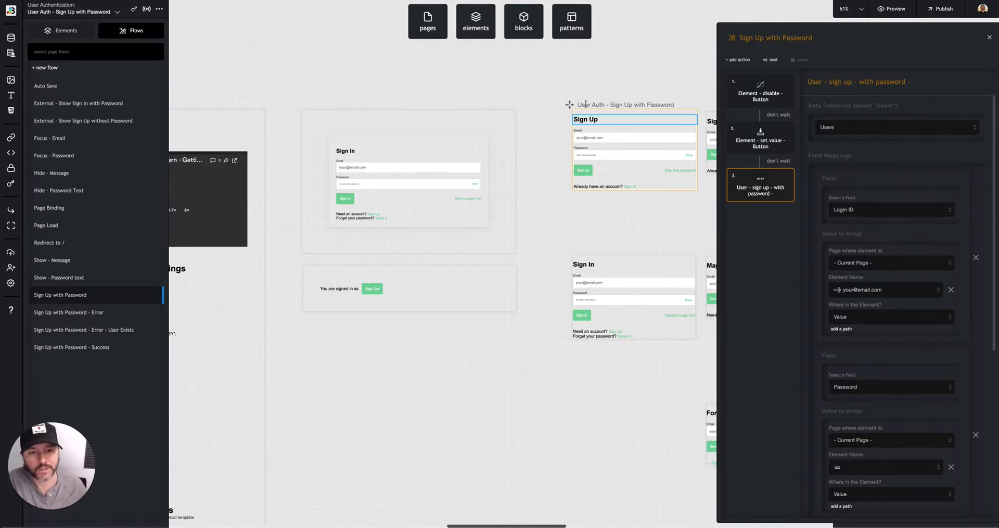
pyautogui.click(515, 95)
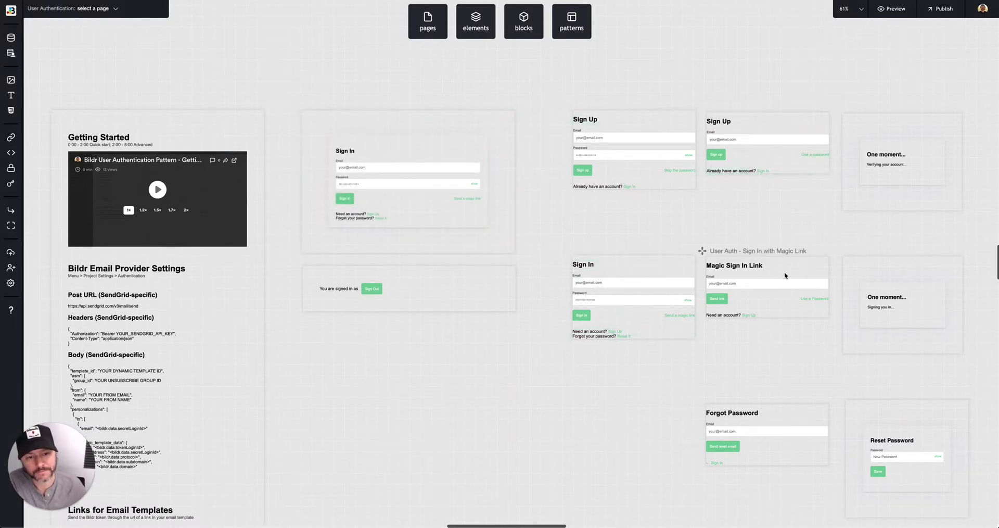
# Step: Add a new page beside the Home page in Workspace 1 and name it Sign Up
pyautogui.click(79, 10)
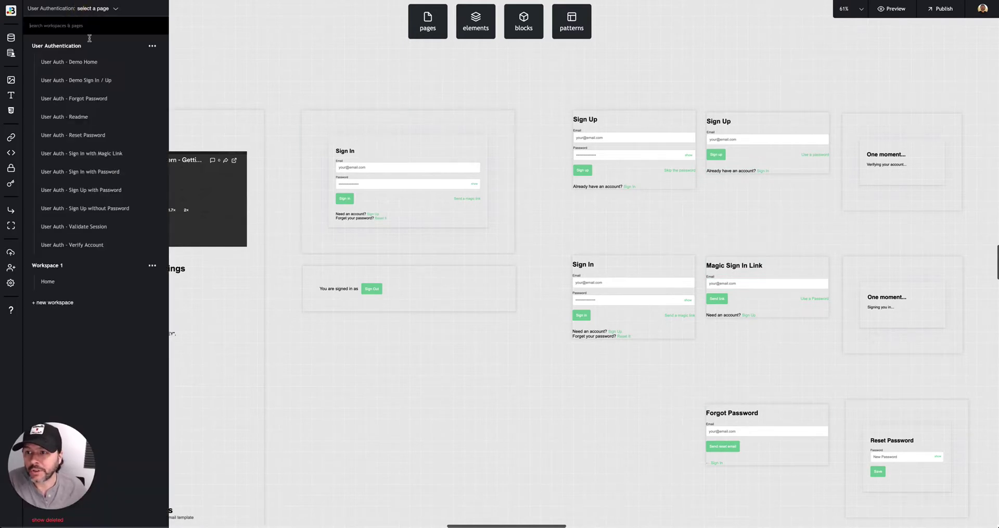
pyautogui.click(51, 281)
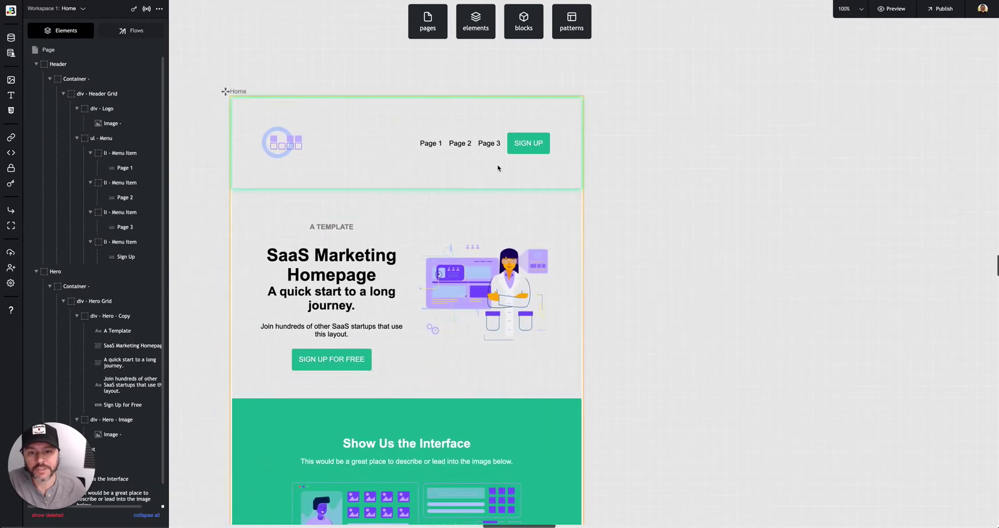
pyautogui.click(428, 24)
pyautogui.moveTo(390, 149); pyautogui.dragTo(669, 141)
pyautogui.doubleClick(679, 126)
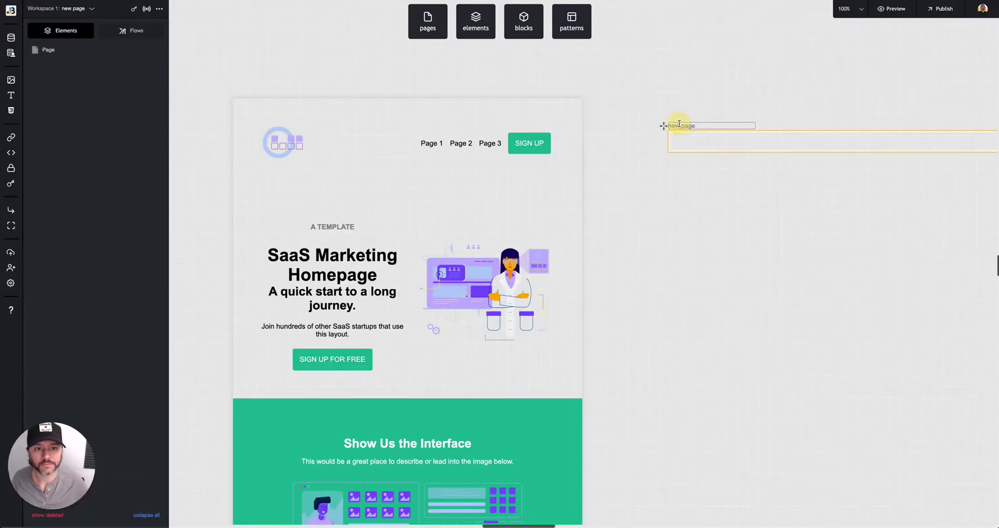
pyautogui.write('Sign Up')
pyautogui.press('Return')
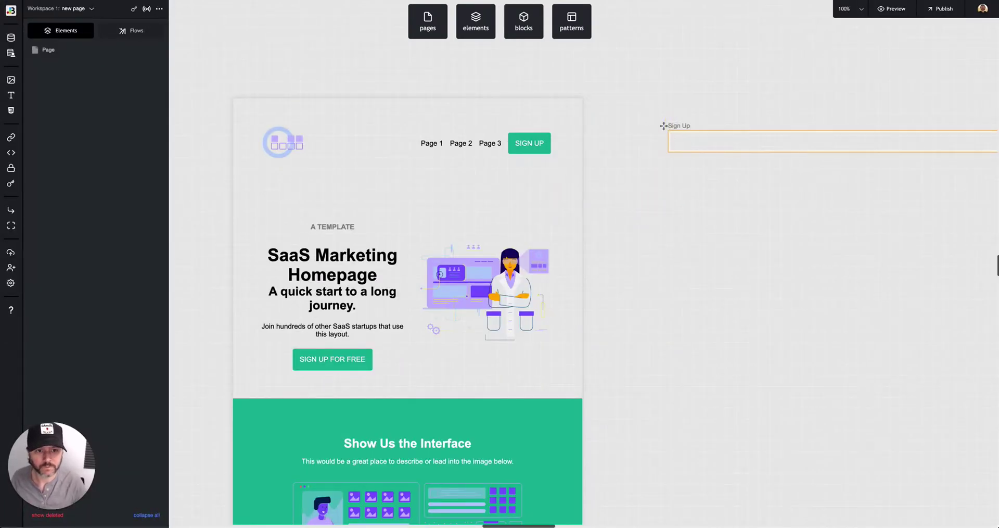
# Step: Add a component to the Sign Up page and set its component page to User Auth - Demo Sign In / Up
pyautogui.click(465, 23)
pyautogui.moveTo(414, 208); pyautogui.dragTo(708, 142)
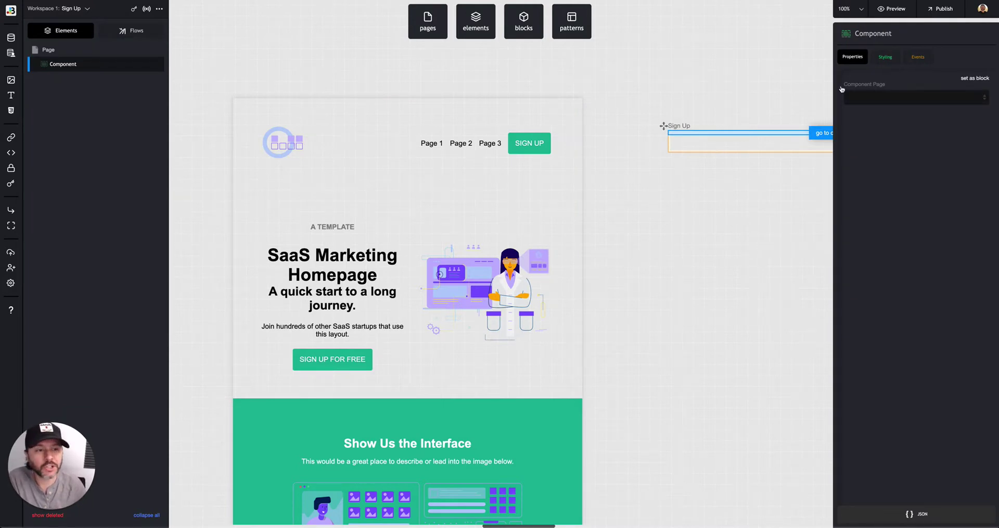
pyautogui.click(863, 100)
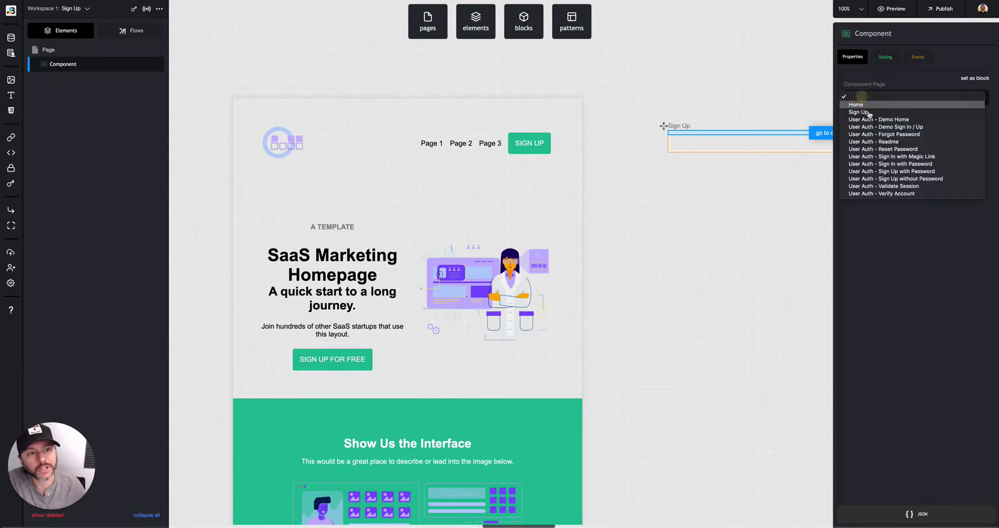
pyautogui.click(899, 127)
pyautogui.hscroll(5, 673, 198)
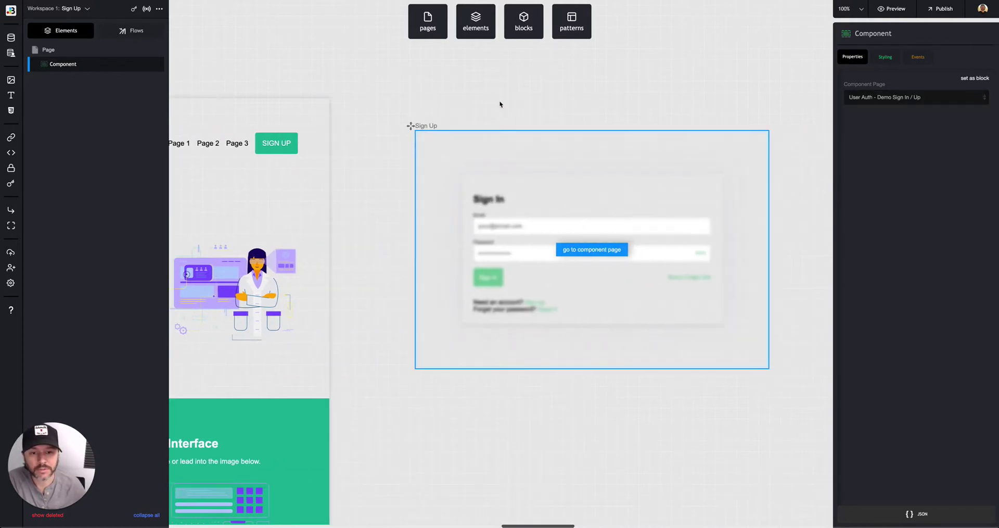
pyautogui.click(498, 100)
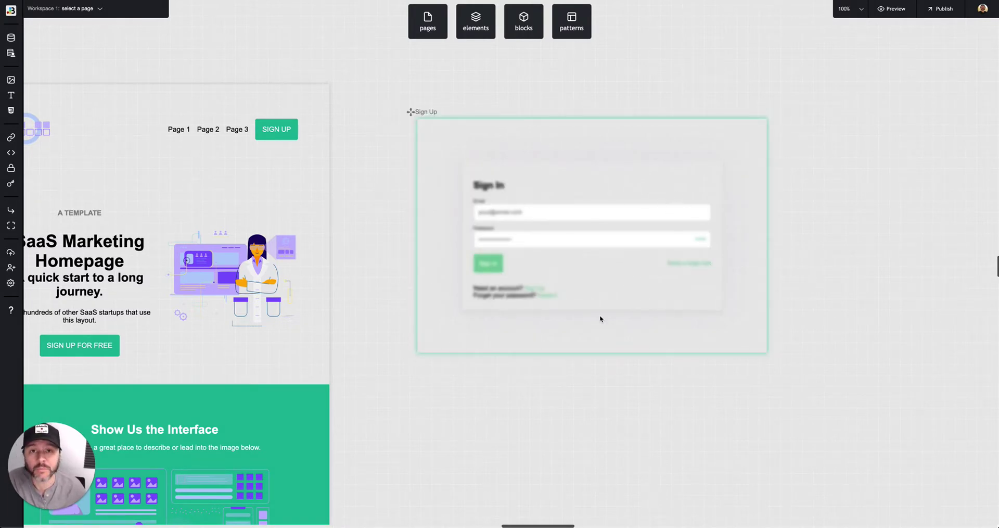
# Step: Create a new flow named "Open - Sign Up Page" on the Home page
pyautogui.hscroll(-3, 507, 265)
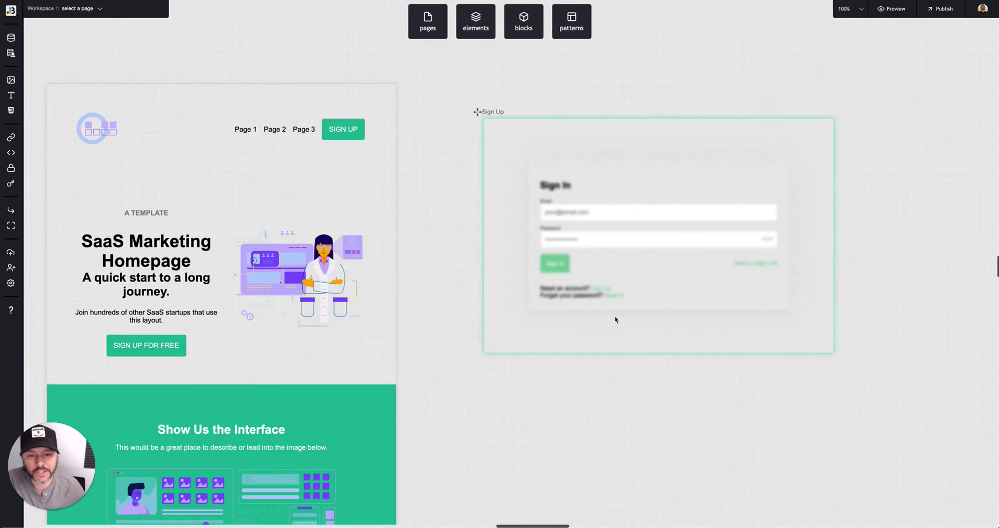
pyautogui.hscroll(-4, 416, 224)
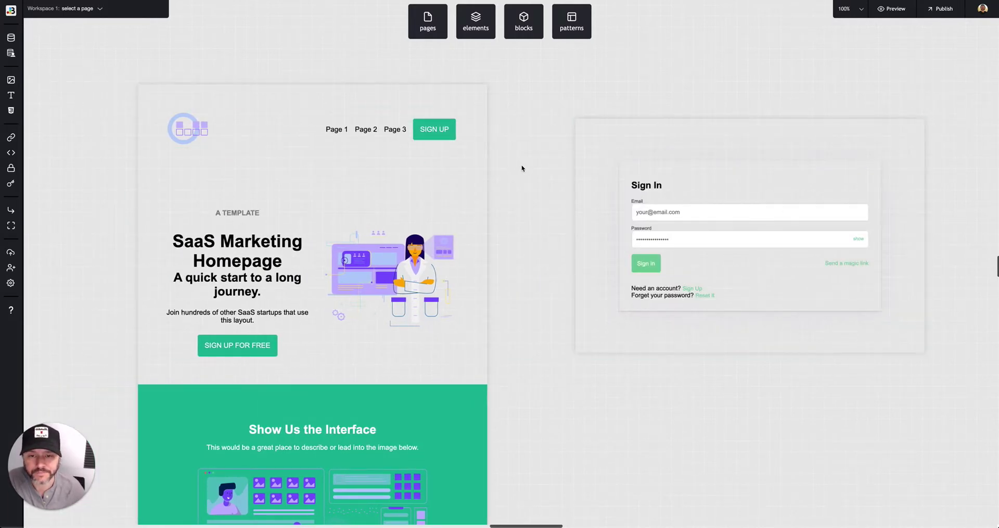
pyautogui.click(433, 138)
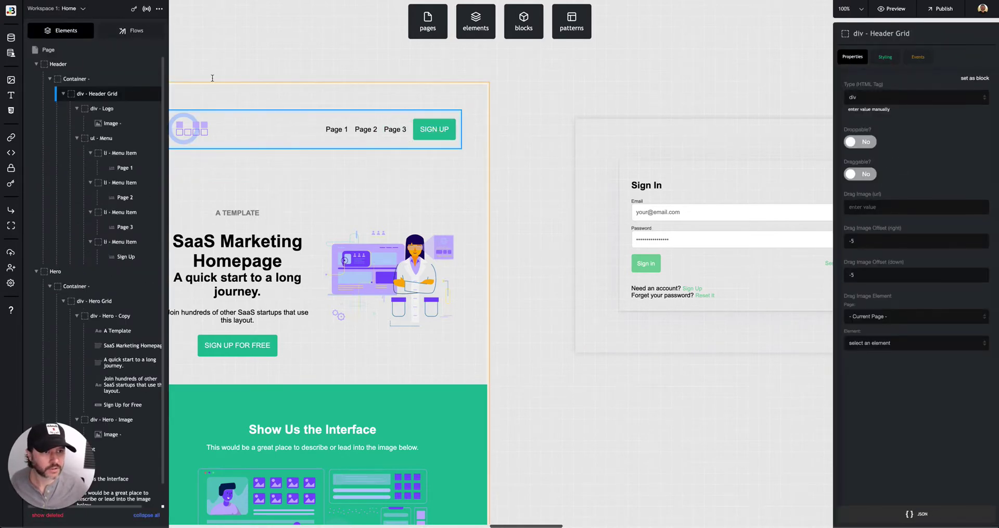
pyautogui.click(131, 31)
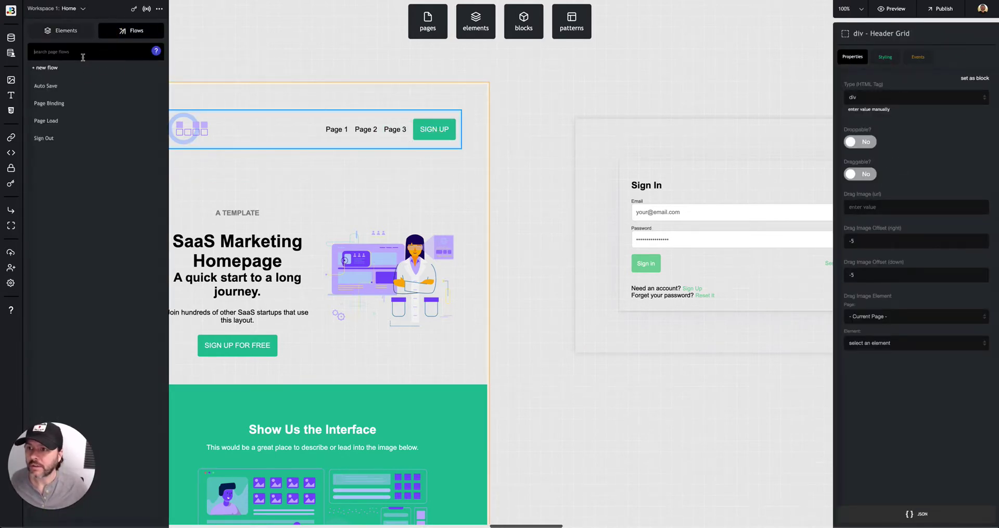
pyautogui.click(46, 67)
pyautogui.click(420, 218)
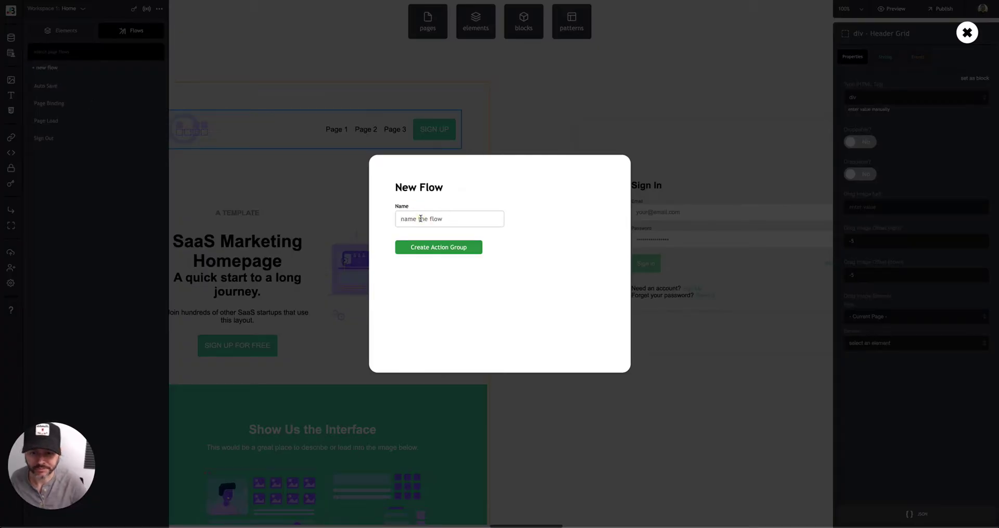
pyautogui.write('Open - Sign')
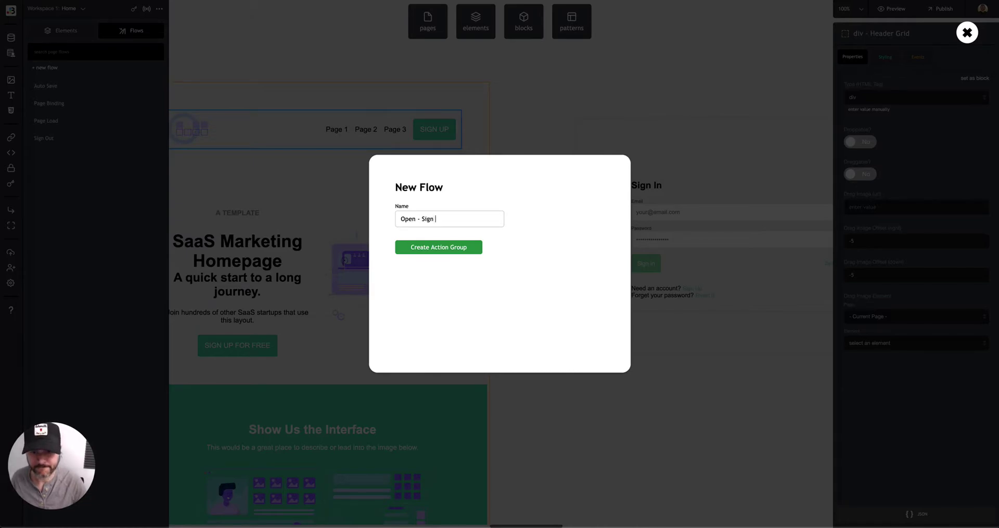
pyautogui.write(' Up Page')
pyautogui.press('Return')
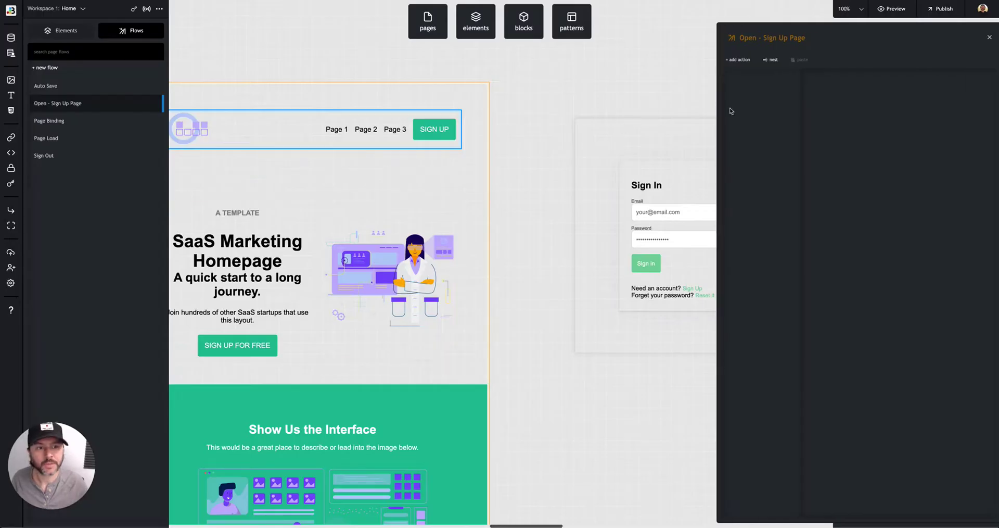
# Step: Add an "Open page into Browser Tab/Window" action to the Open - Sign Up Page flow
pyautogui.click(738, 61)
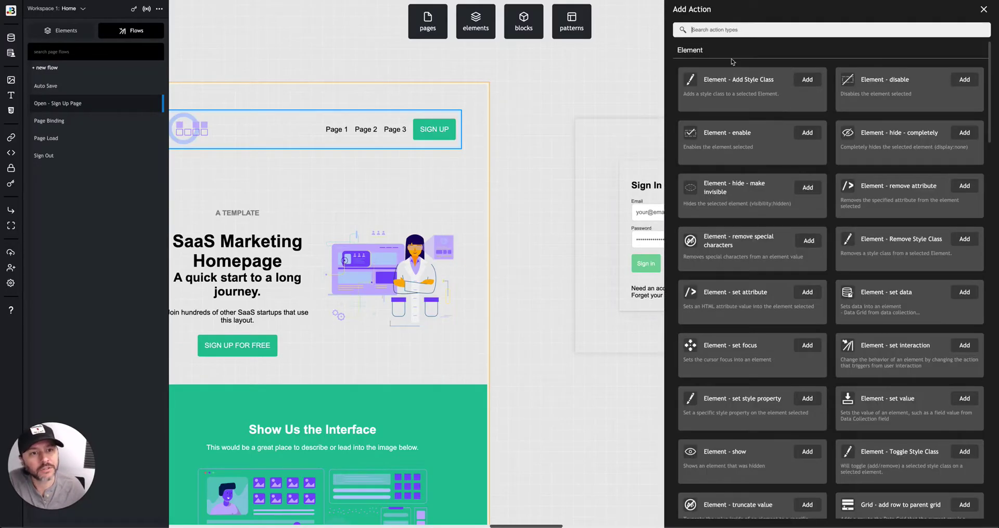
pyautogui.click(730, 30)
pyautogui.write('open')
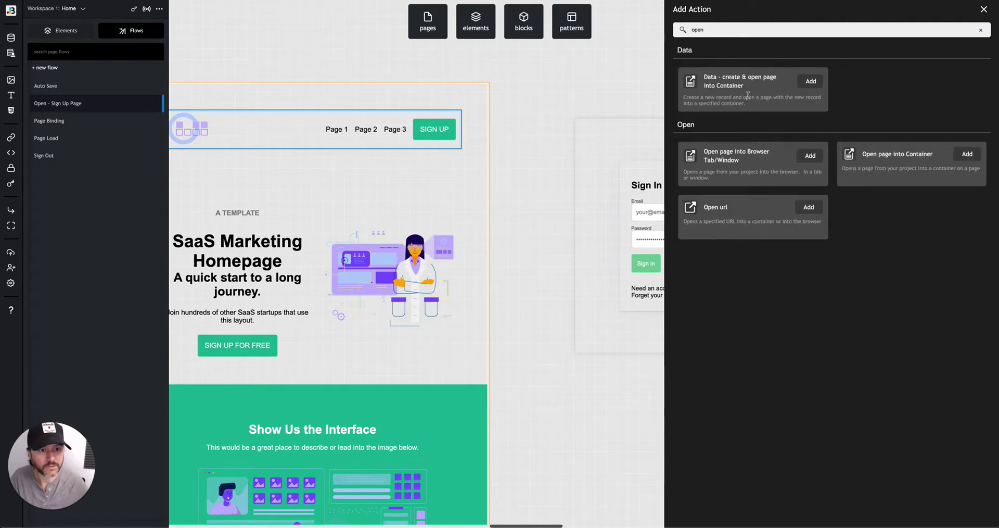
pyautogui.click(810, 156)
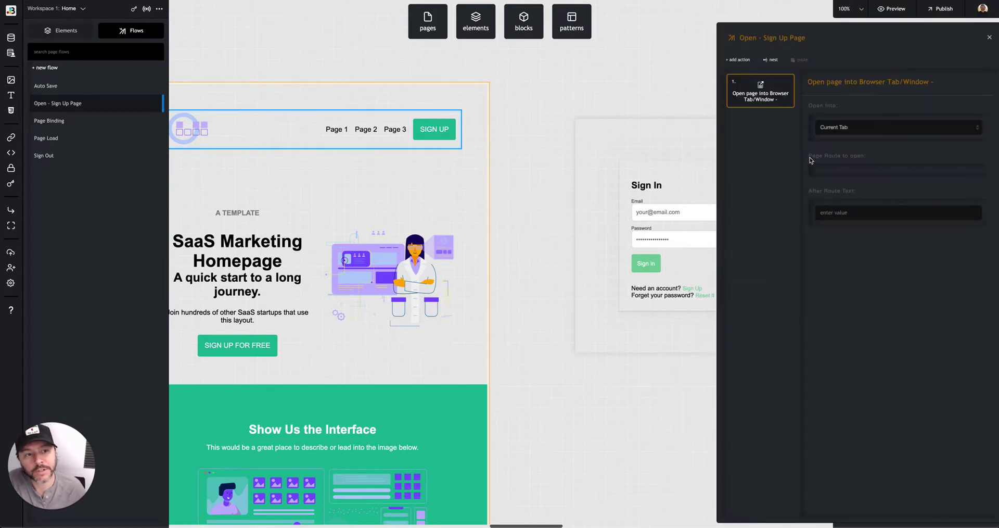
# Step: Check which URL routes exist for the action's page route to open
pyautogui.click(847, 176)
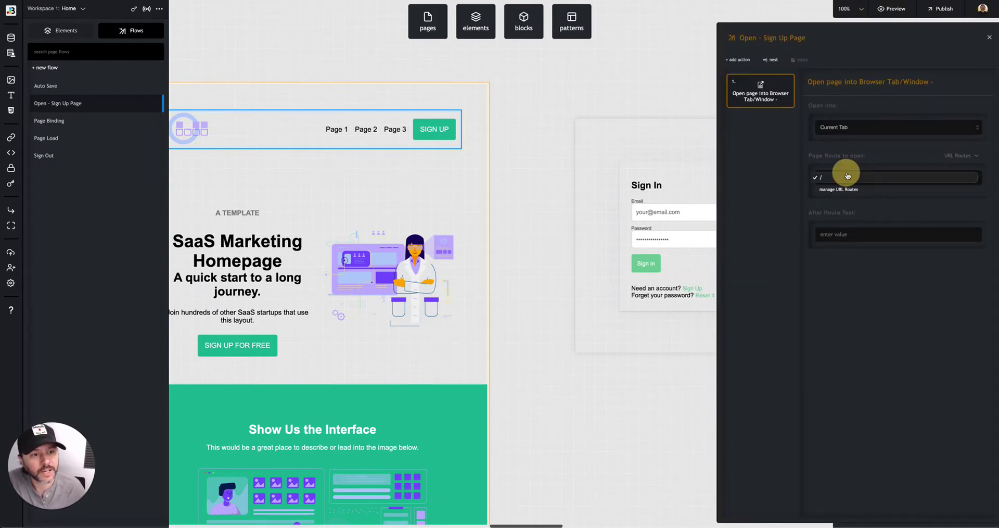
pyautogui.click(837, 190)
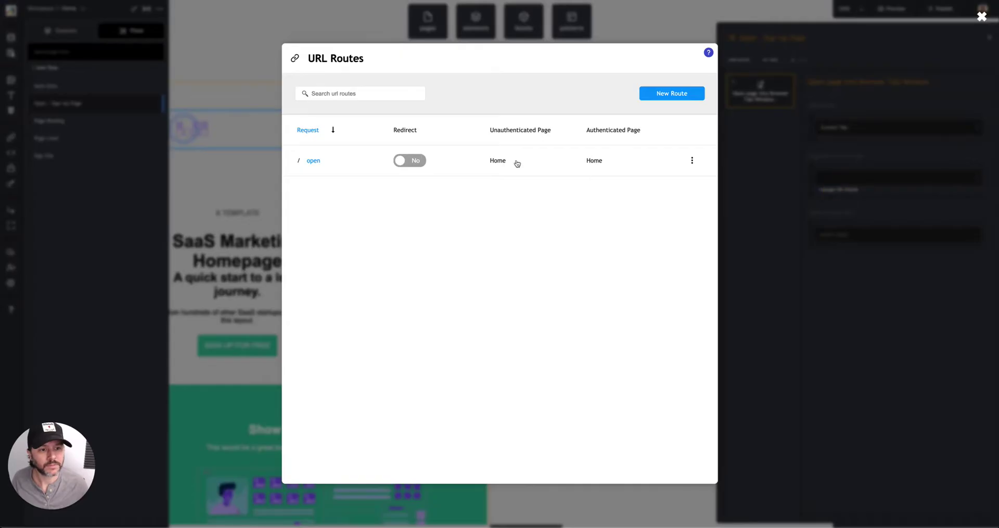
pyautogui.click(822, 204)
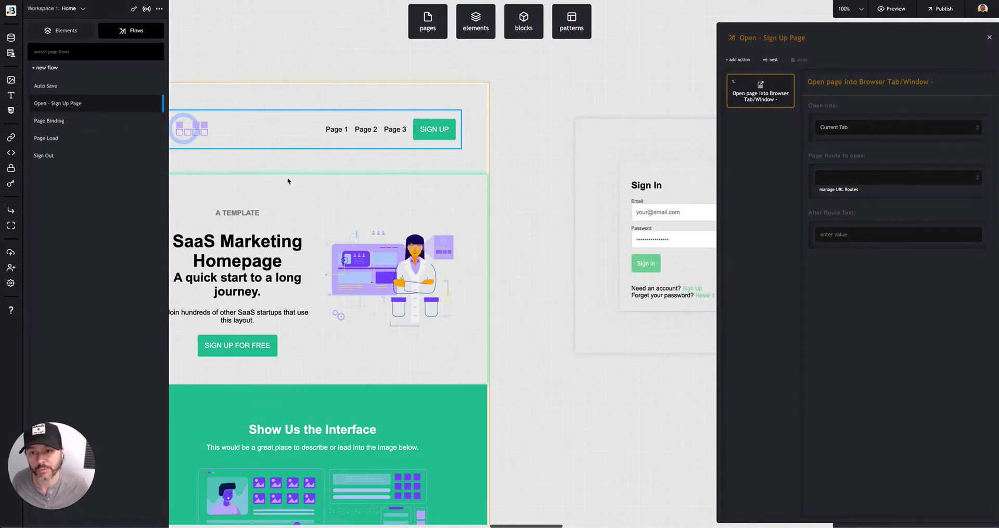
# Step: Create a /signup URL route with Sign Up as both the unauthenticated and the authenticated page
pyautogui.click(835, 189)
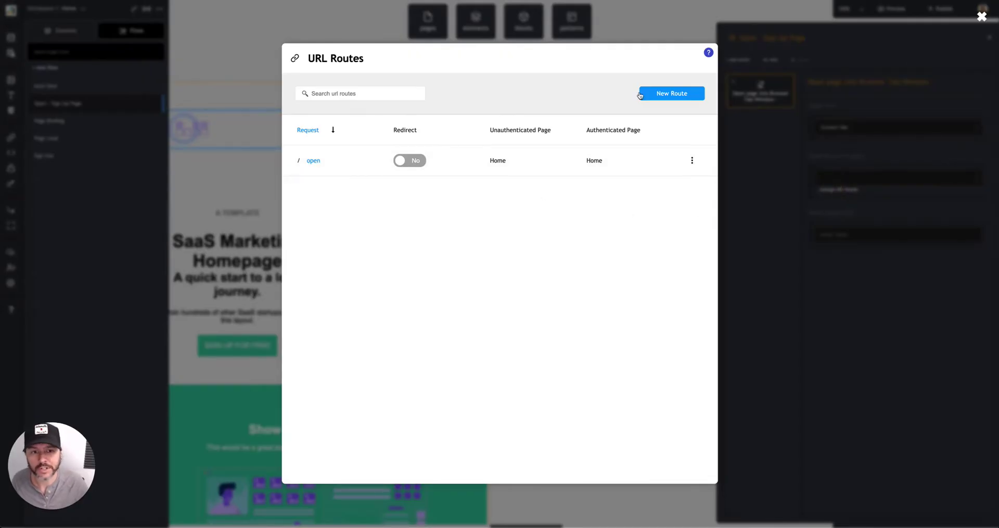
pyautogui.click(672, 94)
pyautogui.write('signup')
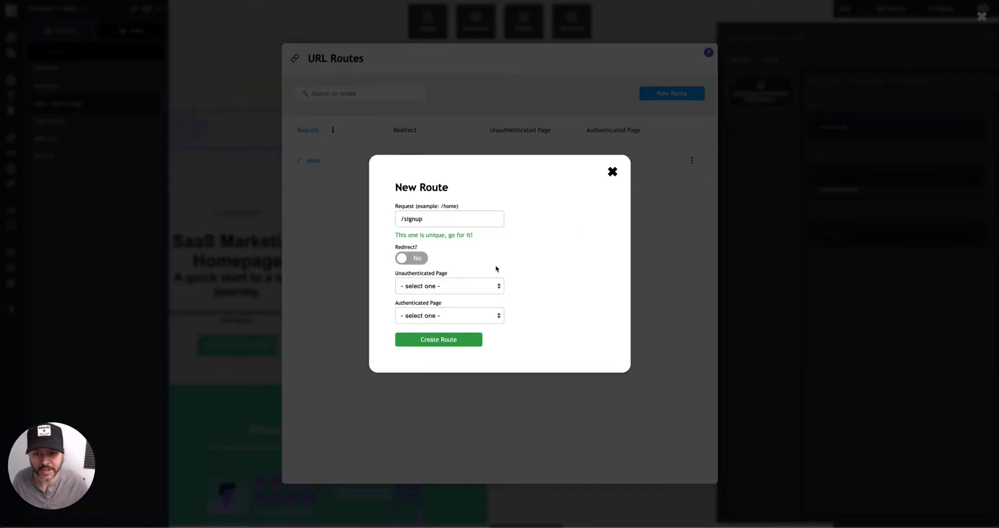
pyautogui.click(446, 285)
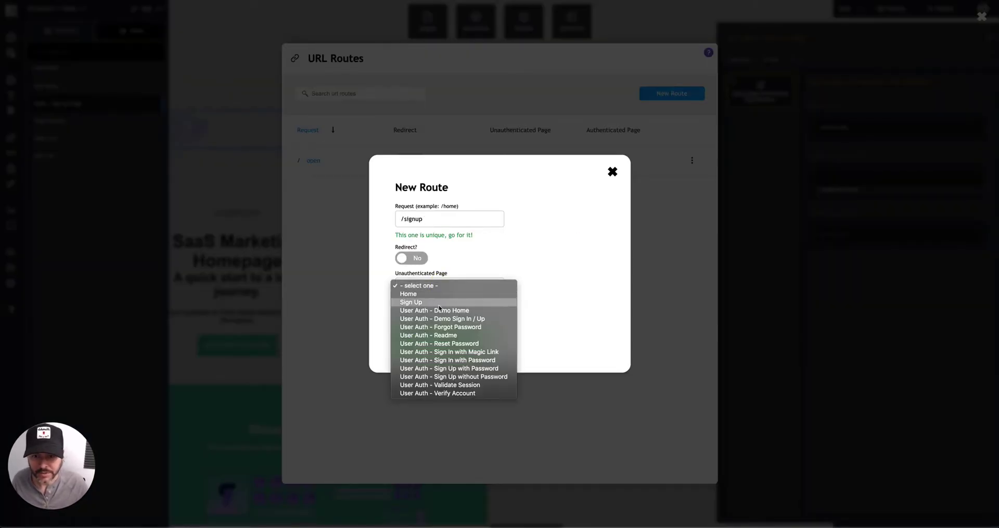
pyautogui.click(441, 302)
pyautogui.click(420, 316)
pyautogui.click(411, 331)
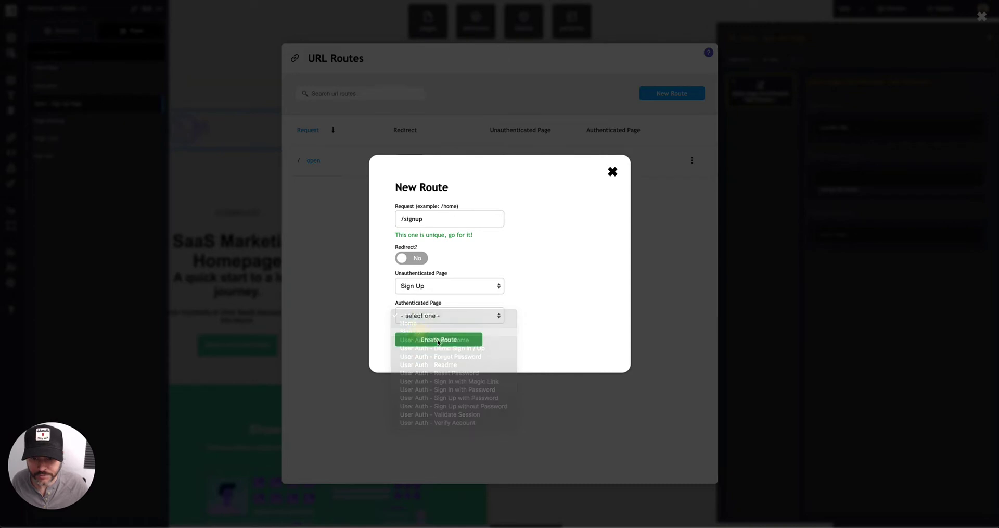
pyautogui.click(432, 339)
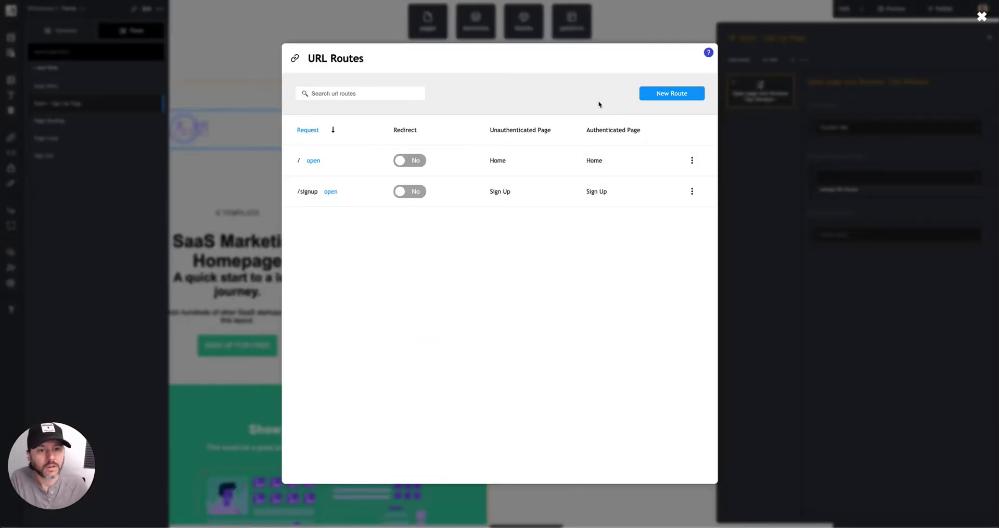
# Step: Set the page route to open to /signup in the Open - Sign Up Page flow's action
pyautogui.click(634, 30)
pyautogui.click(849, 179)
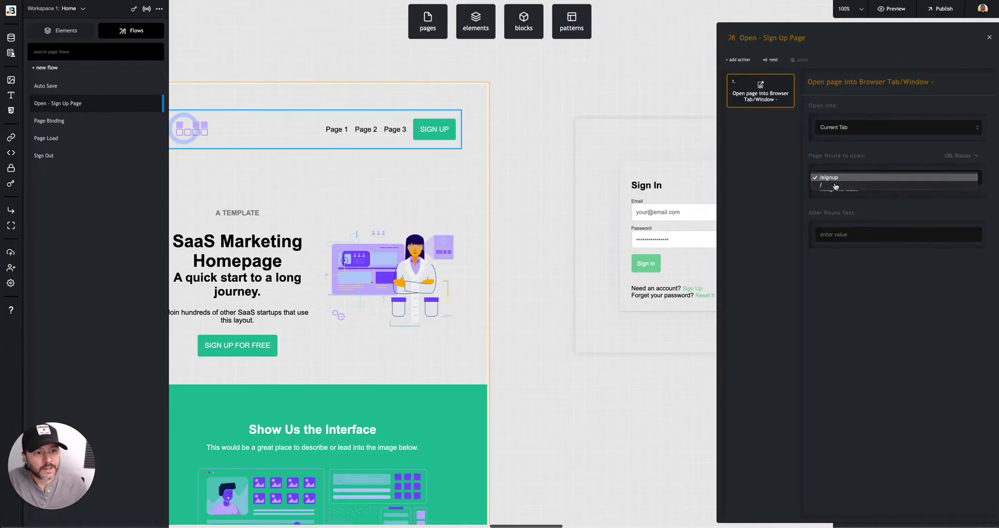
pyautogui.click(836, 178)
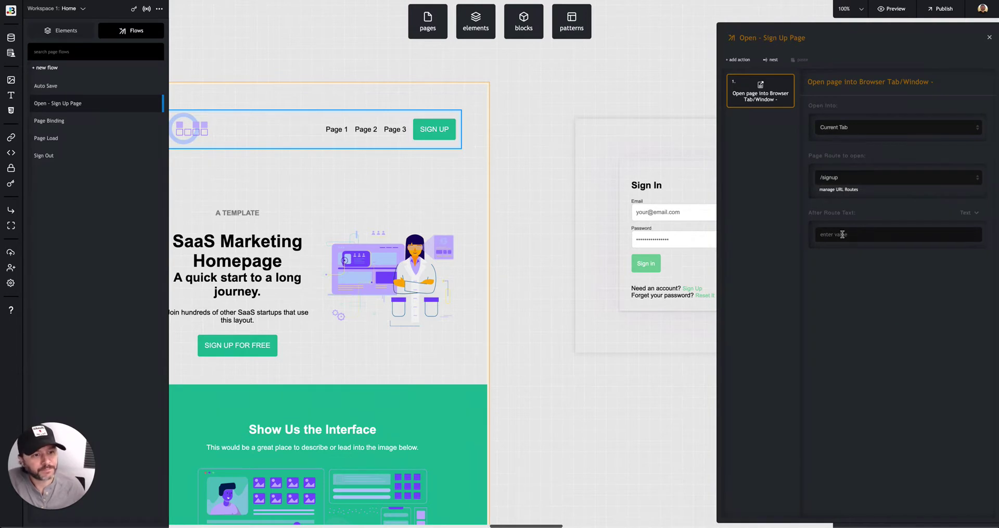
# Step: Assign the Open - Sign Up Page flow to the click event of the header's Sign Up button
pyautogui.click(435, 131)
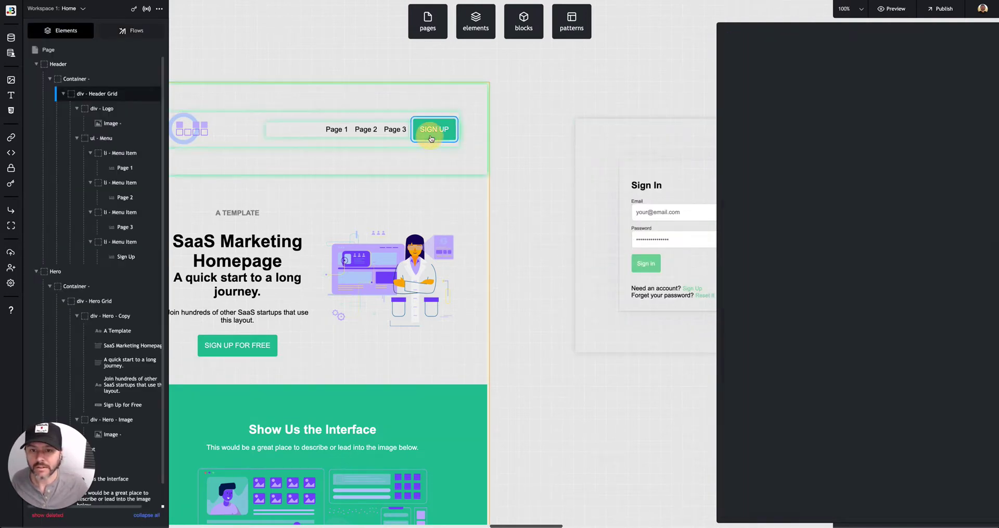
pyautogui.click(917, 57)
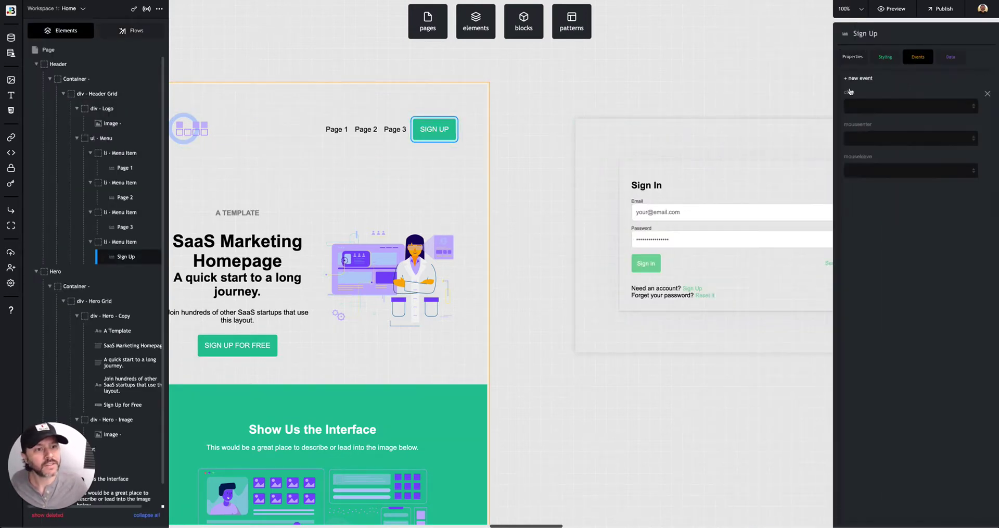
pyautogui.click(884, 106)
pyautogui.click(877, 129)
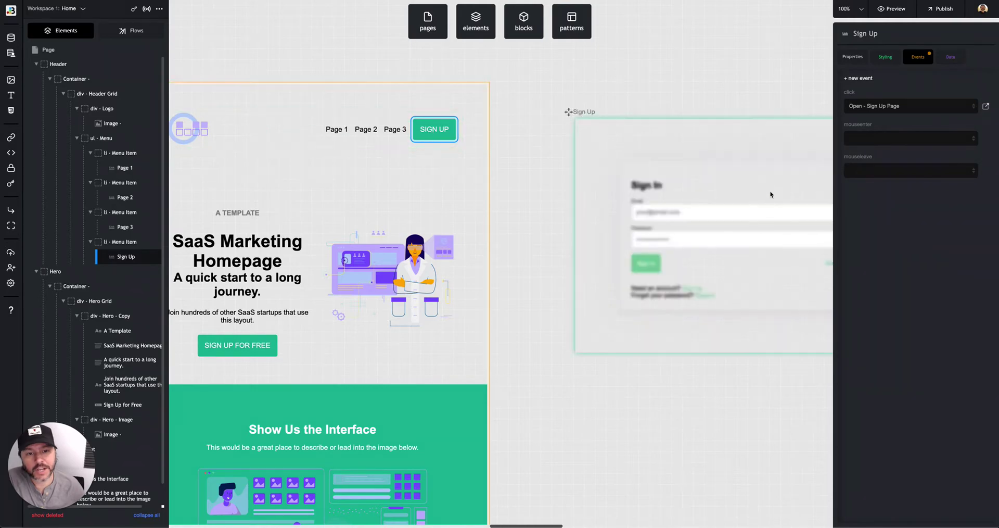
# Step: Preview the Home page and test the header's Sign Up button
pyautogui.click(891, 11)
pyautogui.click(879, 27)
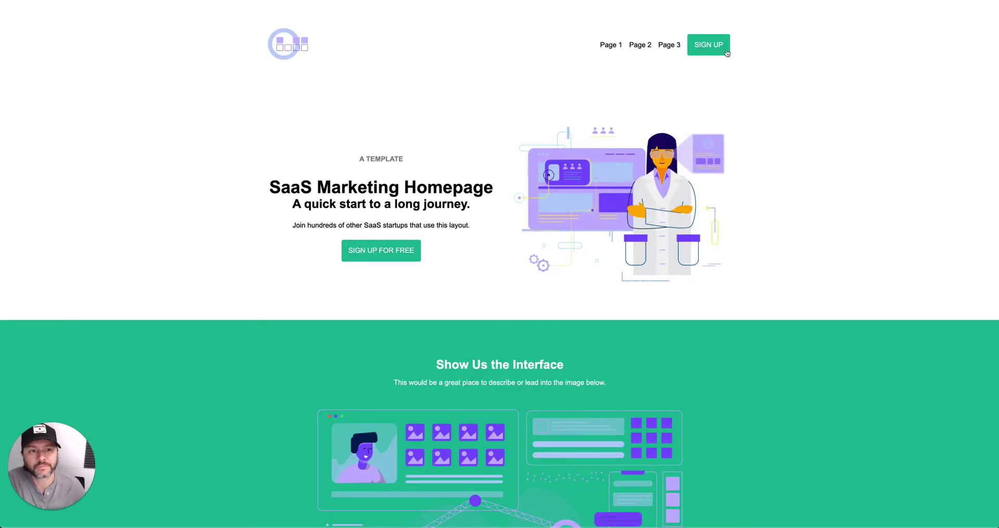
pyautogui.click(711, 46)
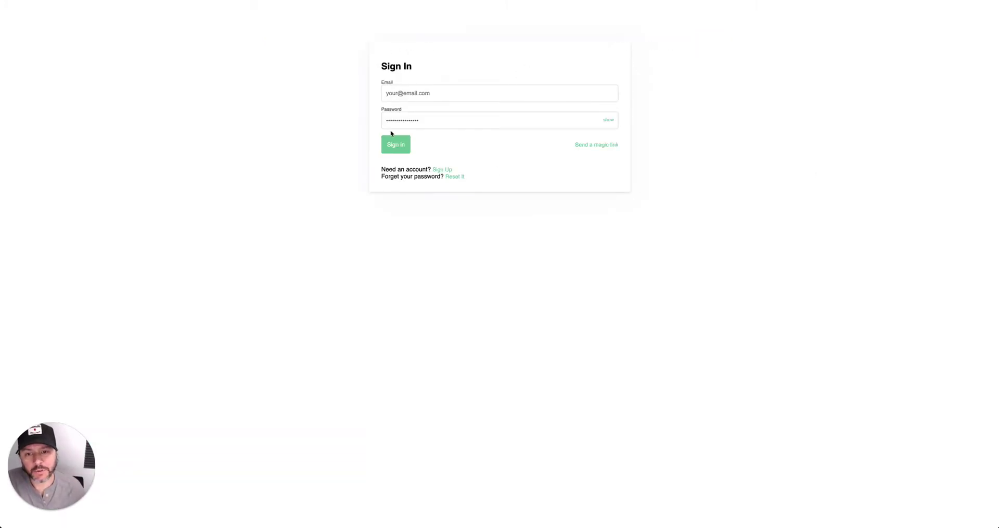
# Step: Check the links between the magic link, sign-up, forgot password and sign-in forms in the preview
pyautogui.click(592, 147)
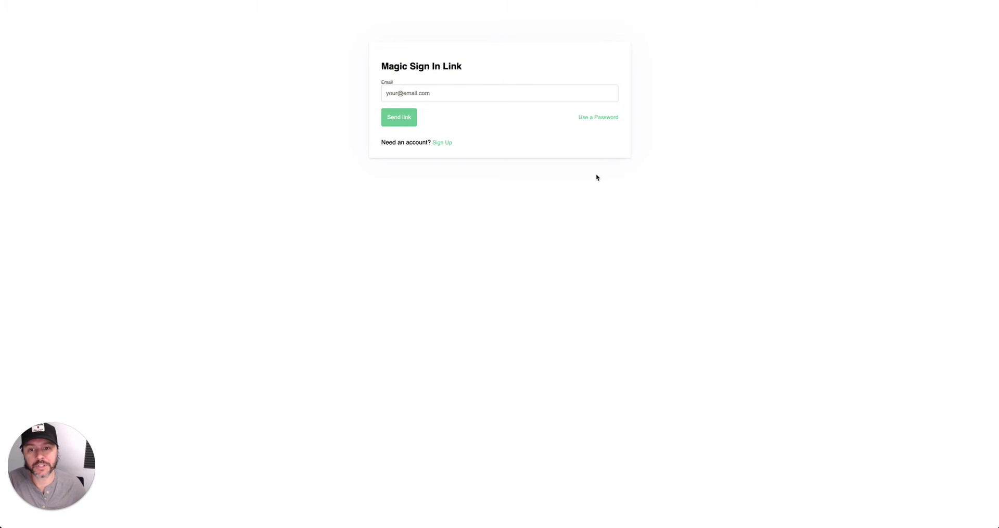
pyautogui.click(450, 143)
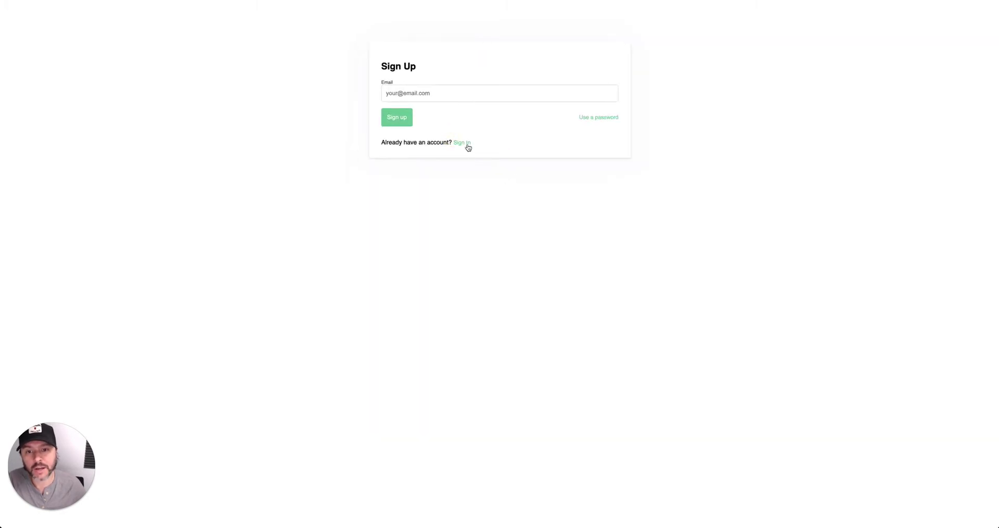
pyautogui.click(586, 119)
pyautogui.click(461, 170)
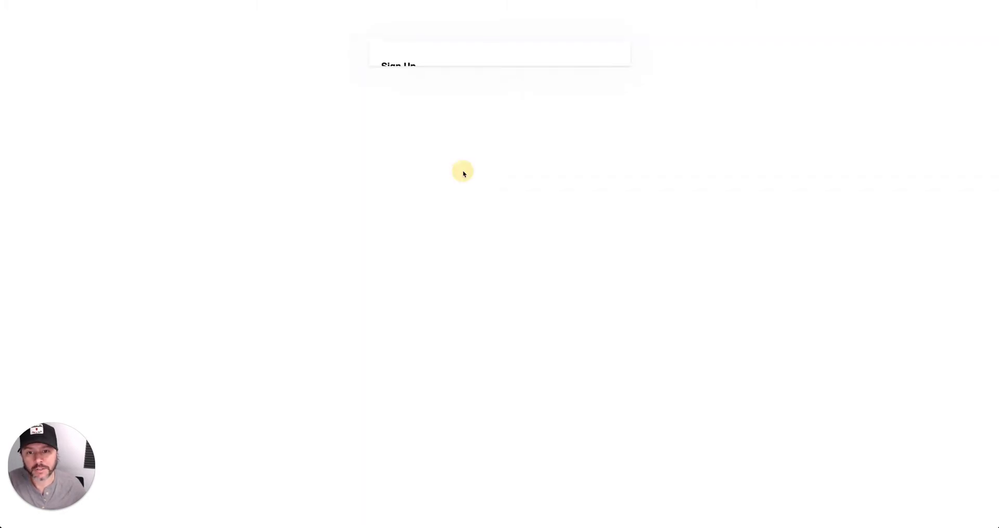
pyautogui.click(455, 177)
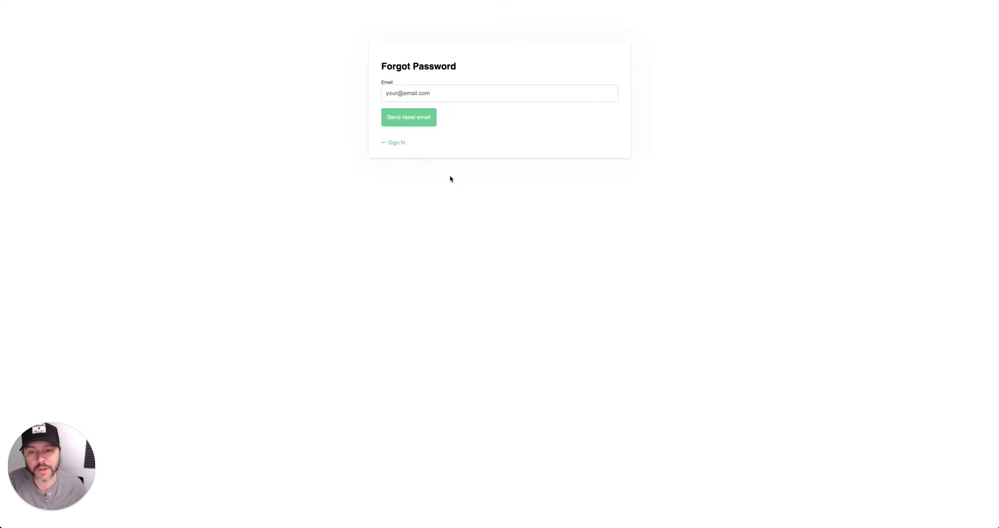
pyautogui.click(398, 144)
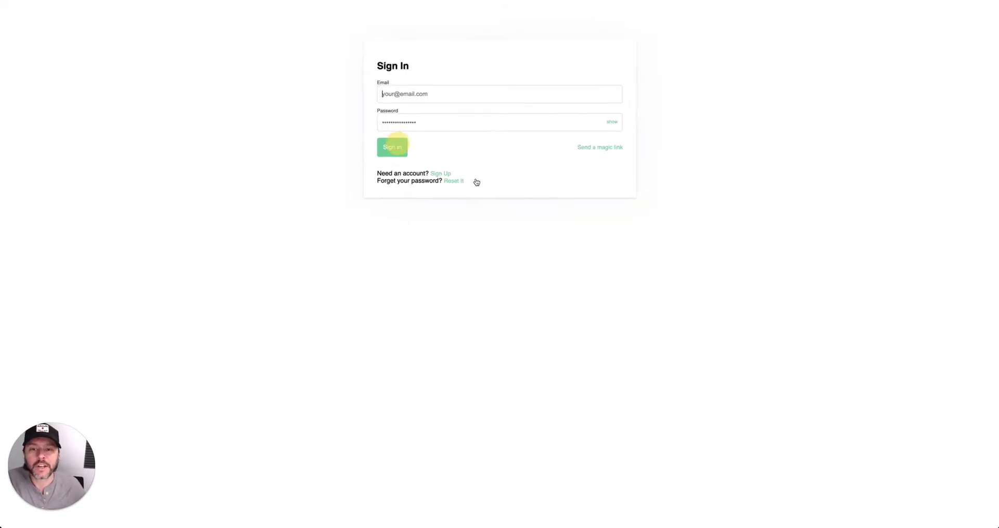
# Step: Try to sign up by entering a test e-mail address and an account password in the Sign Up form
pyautogui.click(446, 170)
pyautogui.click(412, 93)
pyautogui.write('test@test.com')
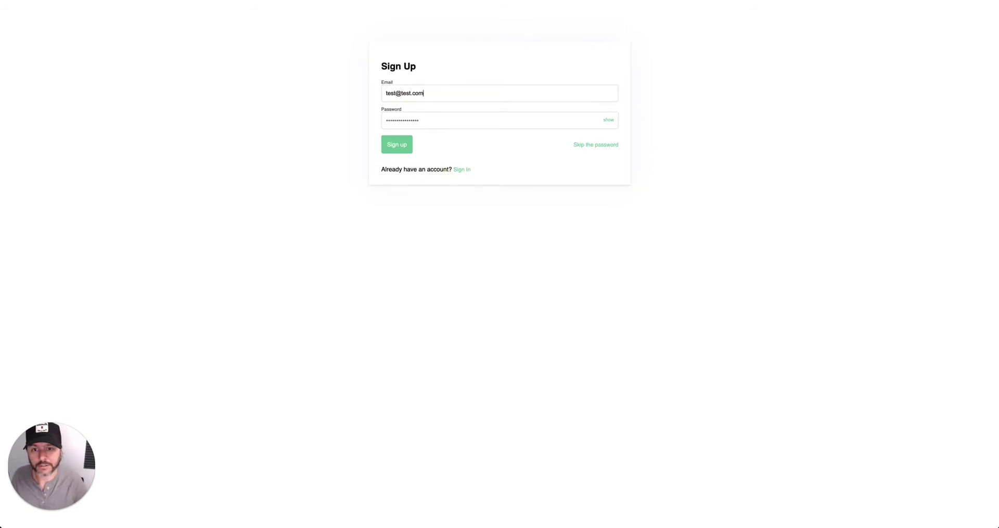
pyautogui.press('Tab')
pyautogui.write('•••')
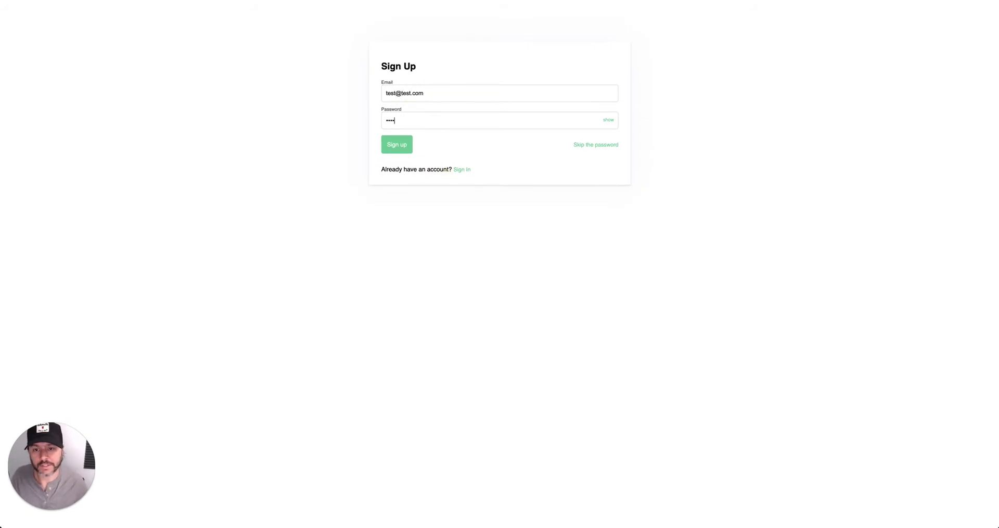
pyautogui.click(403, 147)
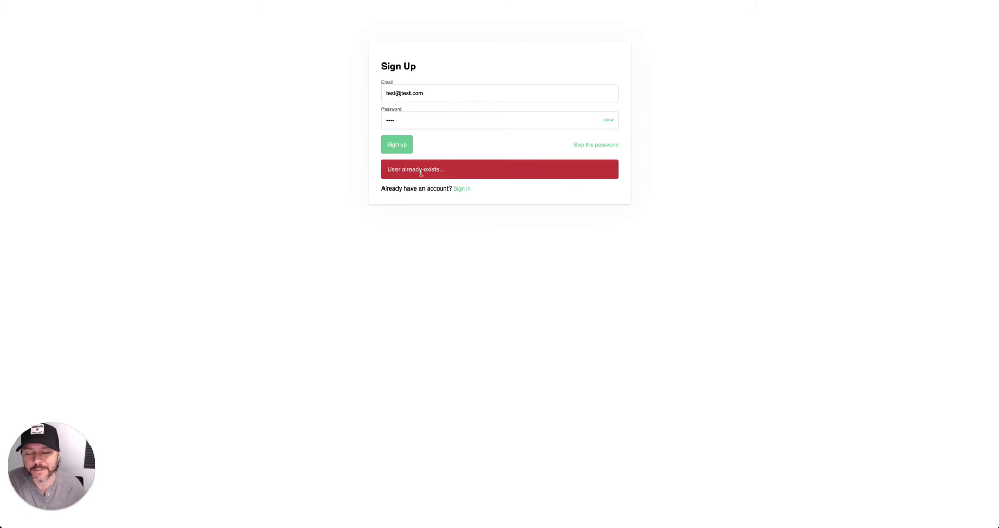
# Step: Change the e-mail in the Sign Up form to a different test address and submit the form again
pyautogui.click(396, 94)
pyautogui.press('BackSpace')
pyautogui.write('1')
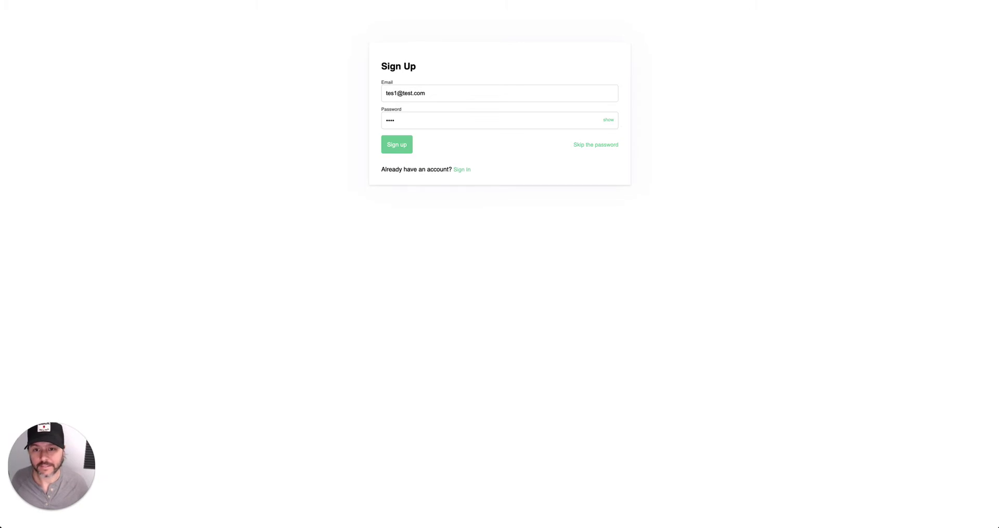
pyautogui.press('Left')
pyautogui.write('t')
pyautogui.click(398, 147)
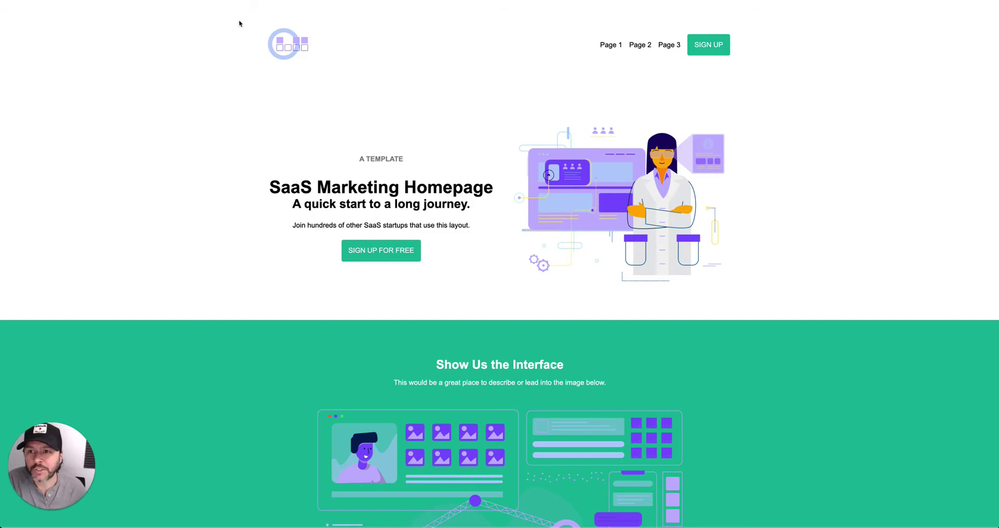
# Step: Return to the editor and check the end users registered in the Users collection's list
pyautogui.click(240, 1)
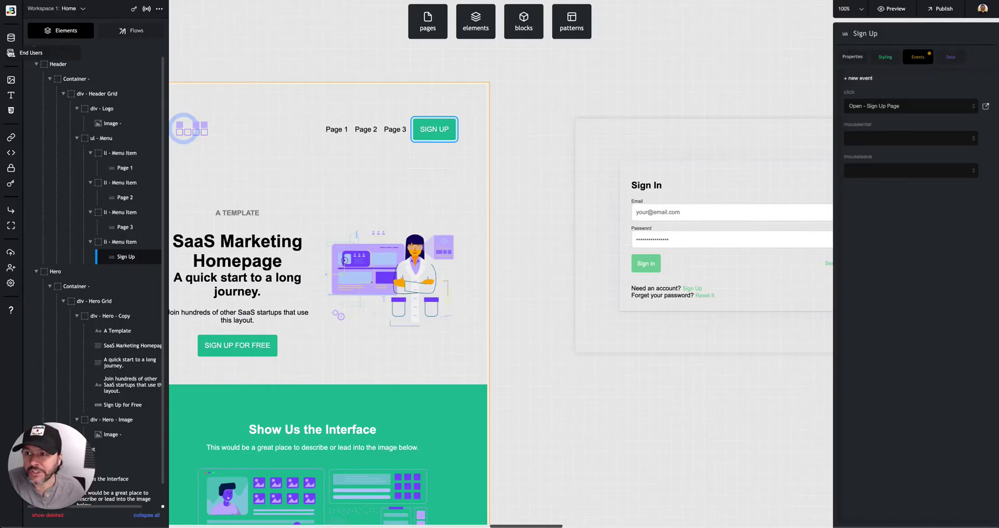
pyautogui.click(11, 53)
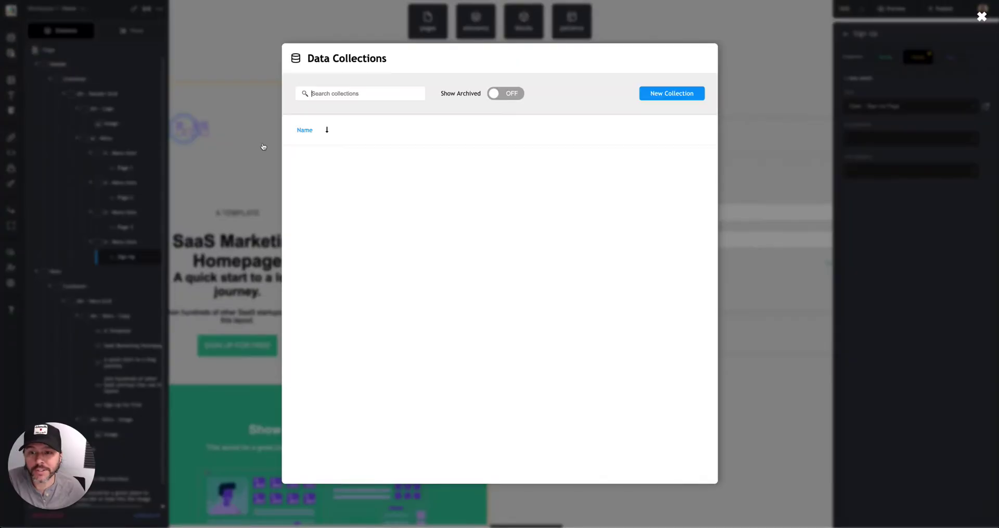
pyautogui.click(335, 175)
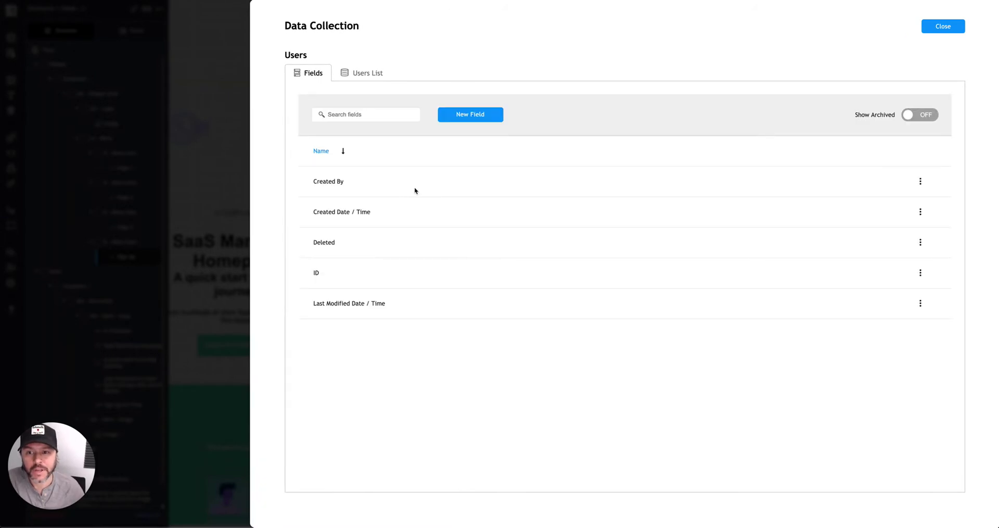
pyautogui.click(370, 77)
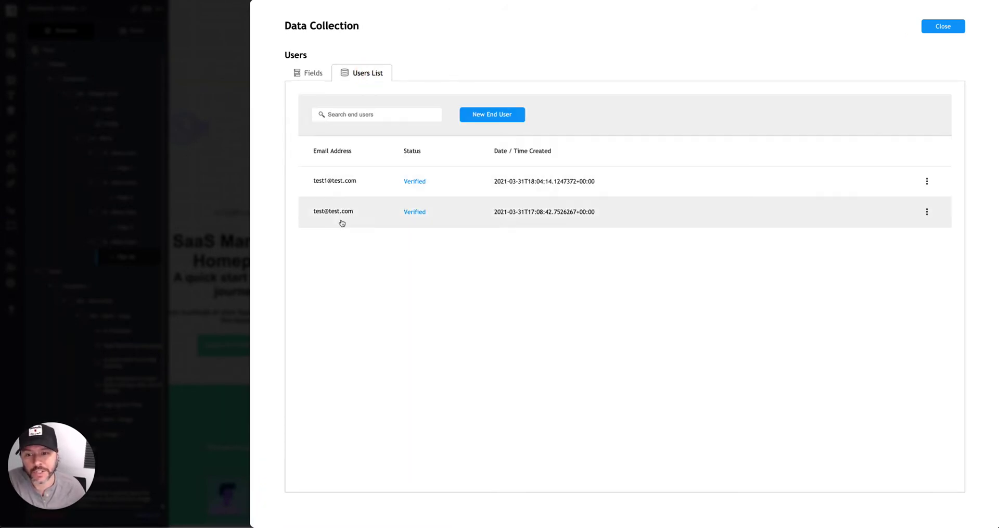
pyautogui.click(950, 26)
pyautogui.click(657, 20)
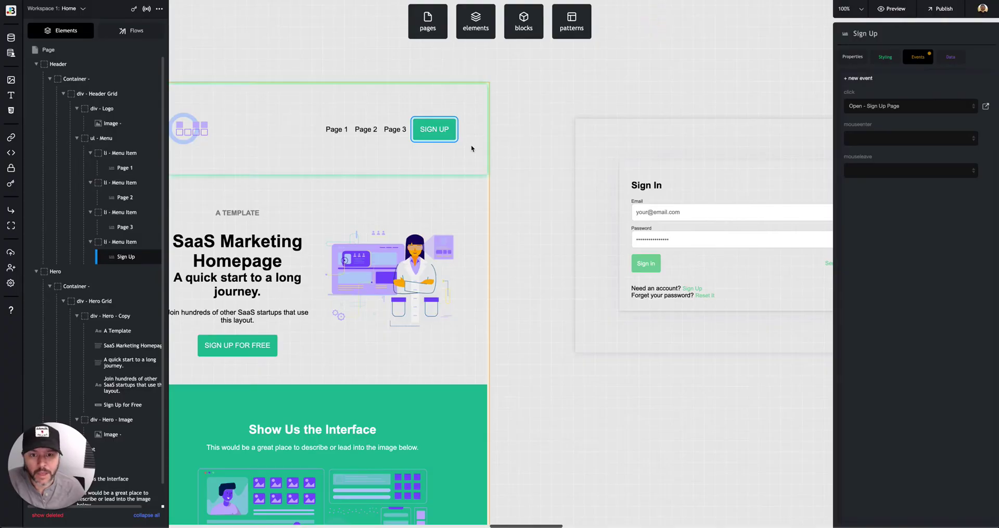
# Step: Open the User Authentication workspace and look over its pages on the canvas
pyautogui.click(49, 9)
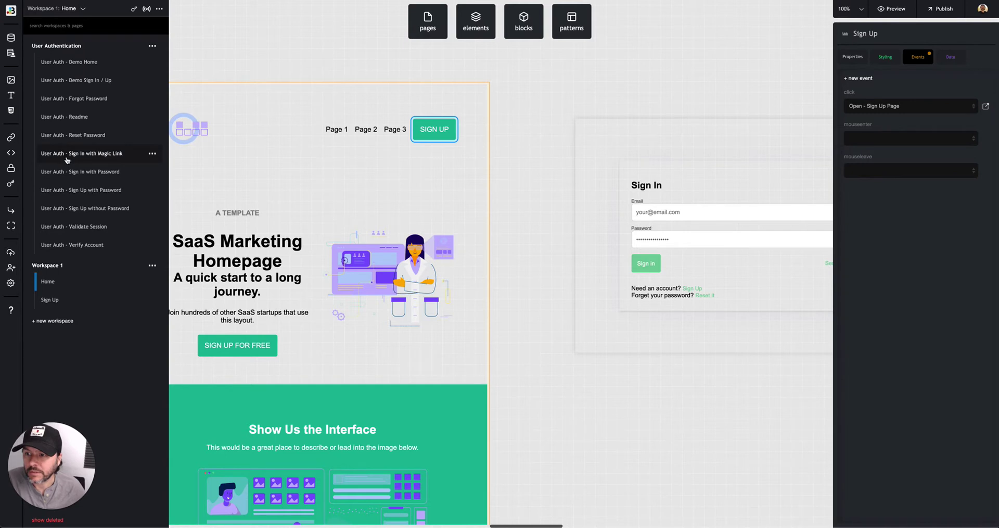
pyautogui.click(58, 46)
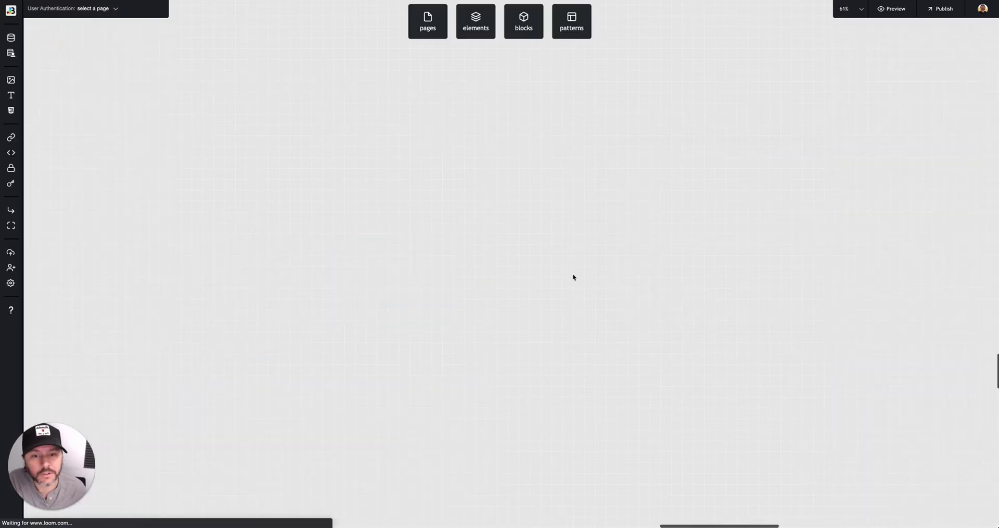
pyautogui.hscroll(1, 579, 275)
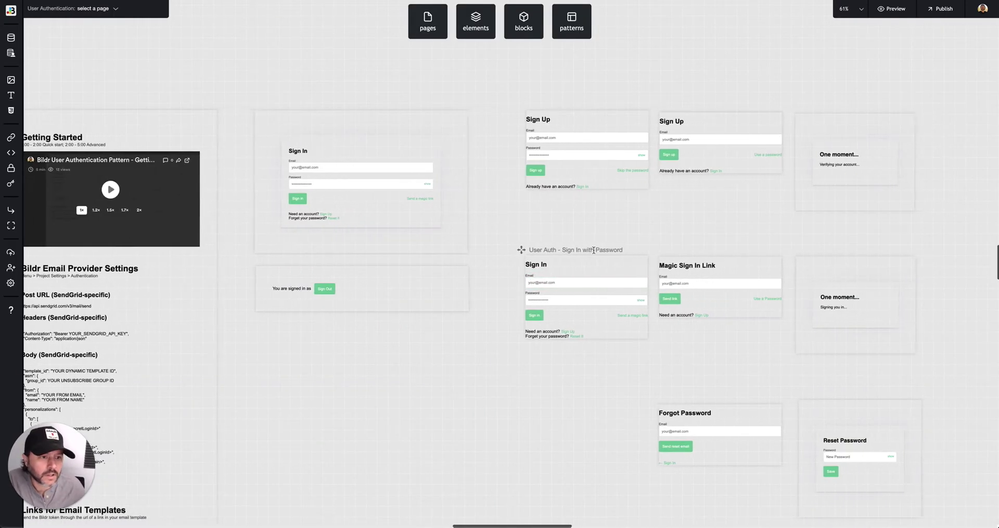
pyautogui.scroll(-1, 590, 249)
pyautogui.hscroll(1, 590, 249)
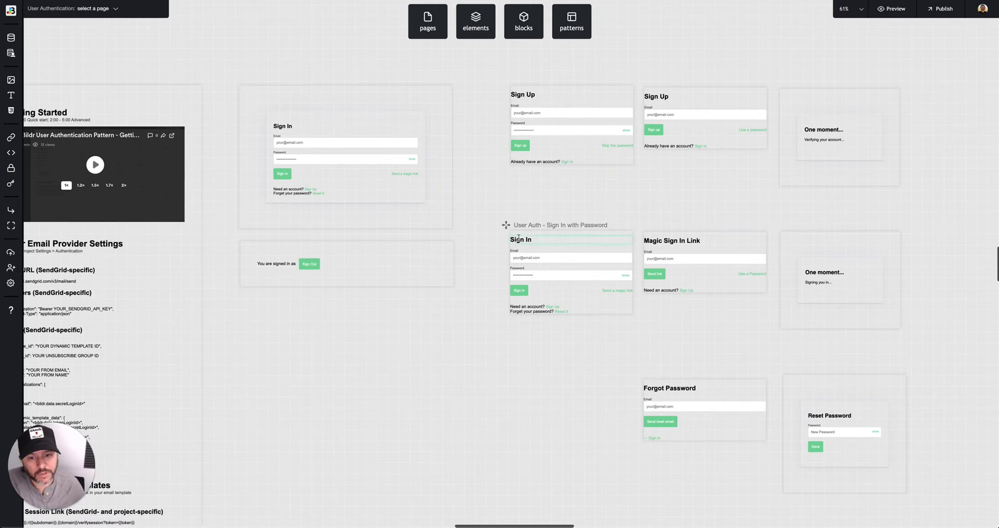
# Step: Examine the success and error actions of the user sign-in action in the User Auth - Sign In with Password page's Sign In with Password flow
pyautogui.click(542, 243)
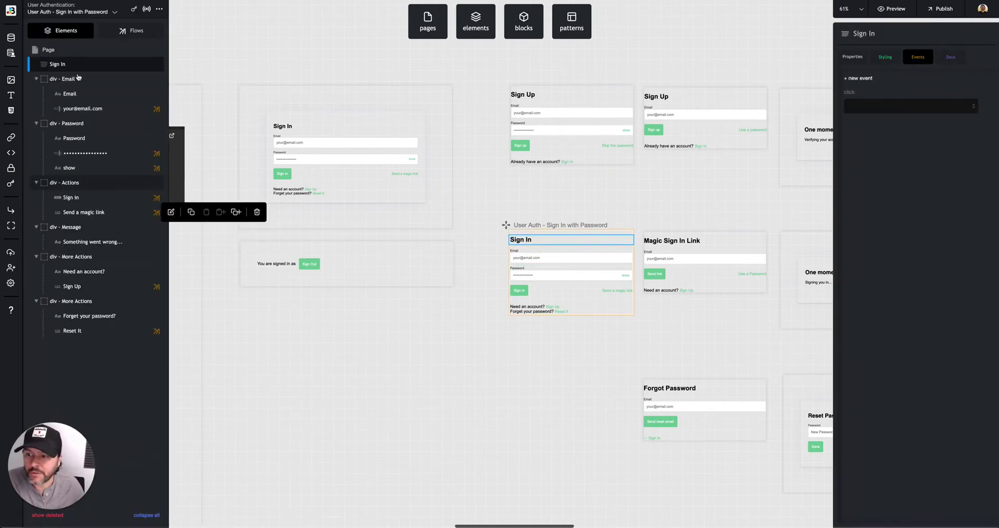
pyautogui.click(123, 31)
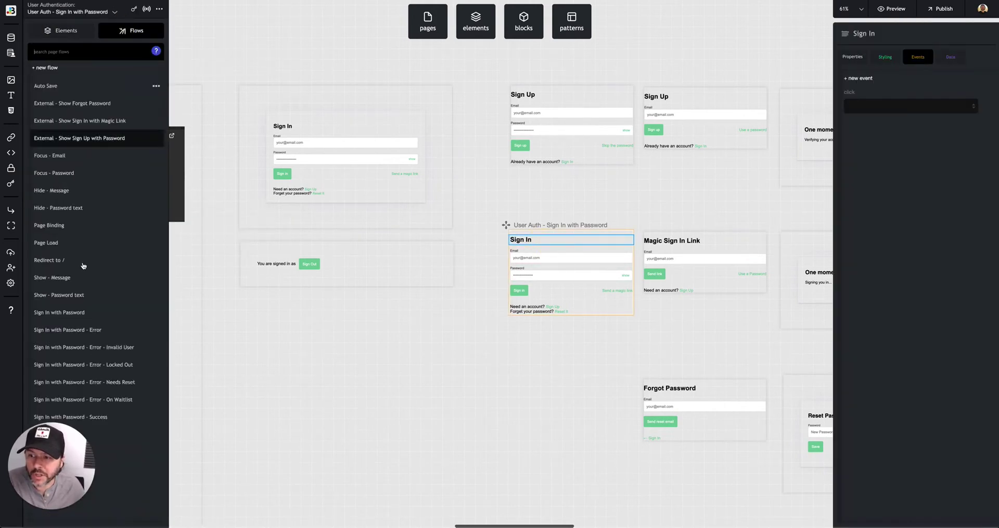
pyautogui.click(69, 315)
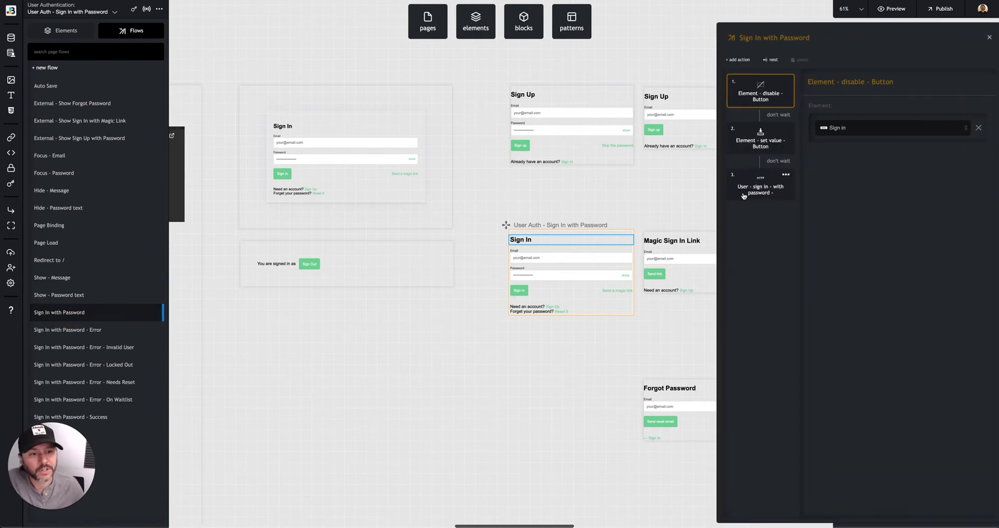
pyautogui.click(744, 195)
pyautogui.scroll(-3, 884, 208)
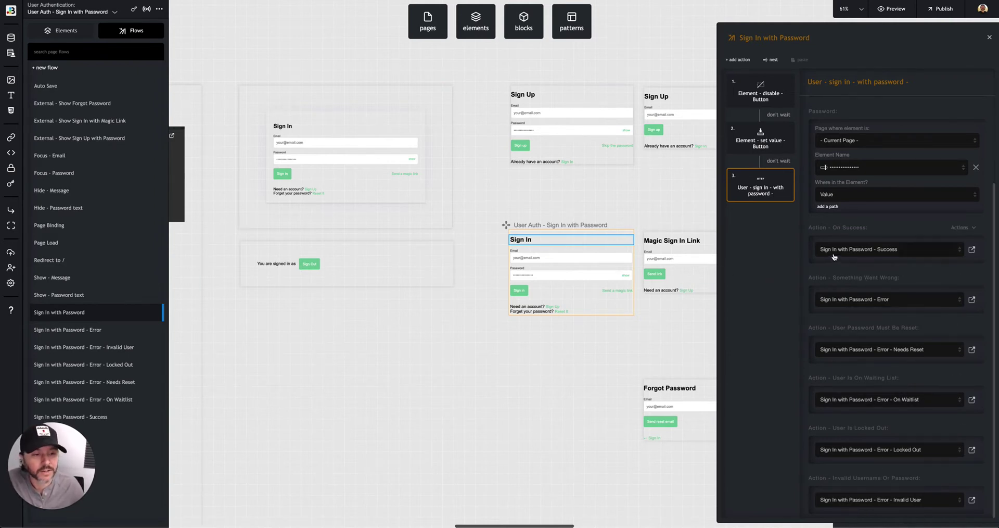
# Step: Follow the password sign-in's success action to the Sign In with Password - Success flow and its Redirect to / flow
pyautogui.click(972, 249)
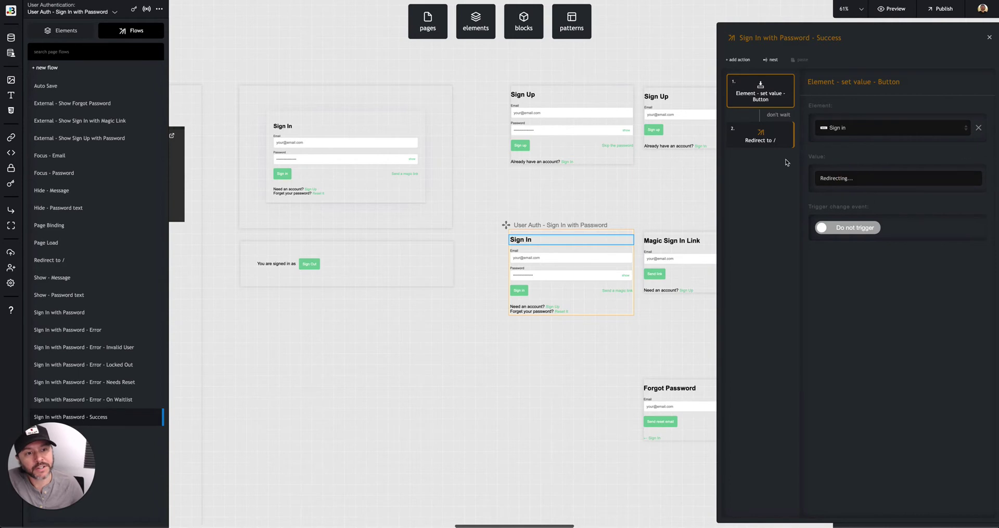
pyautogui.doubleClick(759, 138)
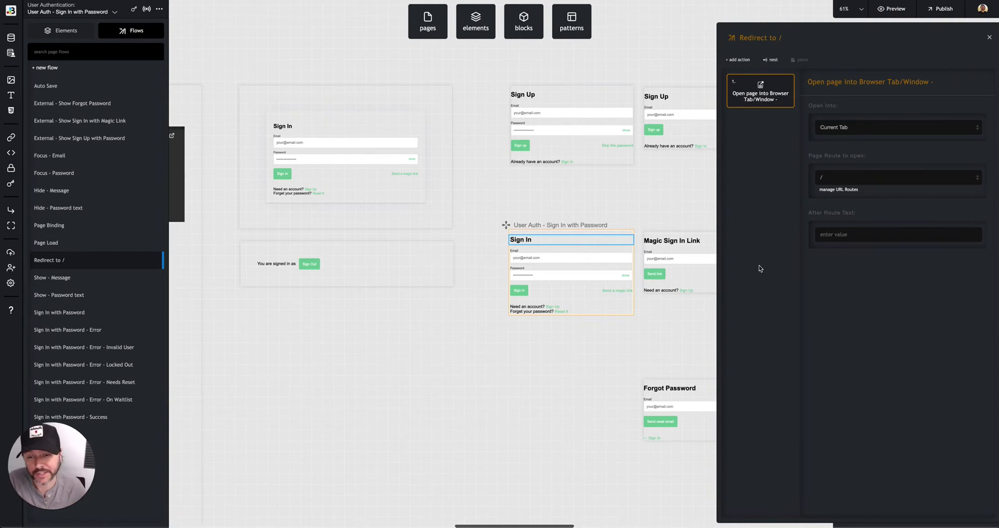
# Step: Look over the Readme, sign-up, Magic Sign In Link, Forgot Password and verification pages on the User Authentication canvas
pyautogui.hscroll(2, 600, 229)
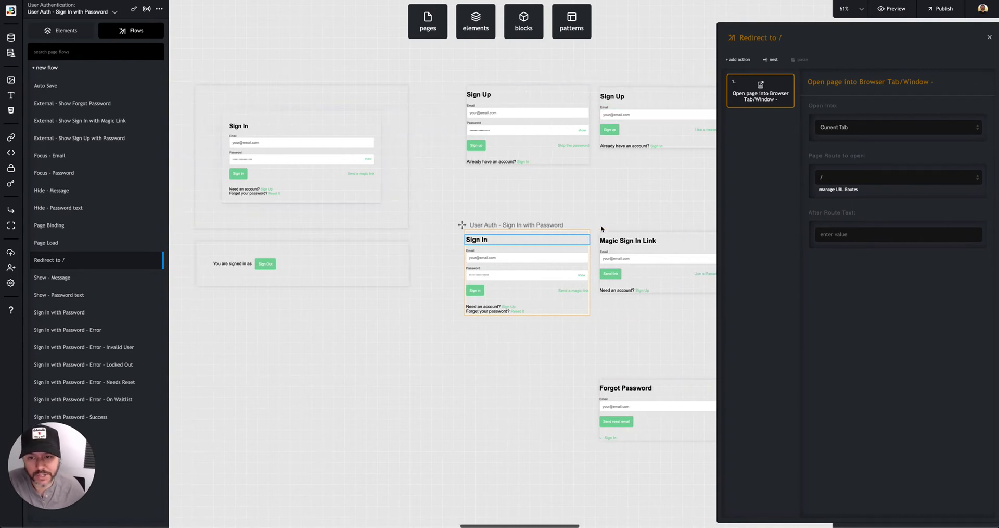
pyautogui.hscroll(-6, 600, 225)
pyautogui.scroll(-1, 599, 226)
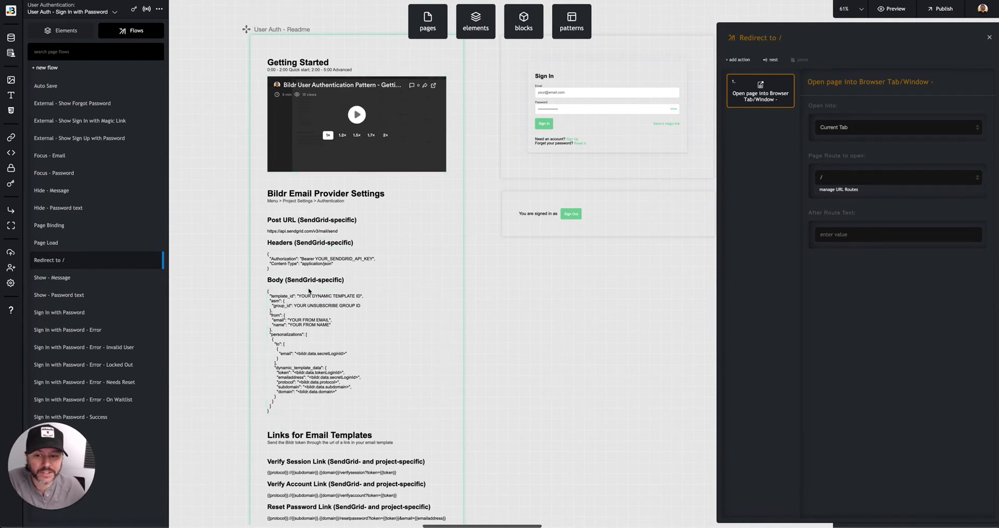
pyautogui.hscroll(10, 366, 285)
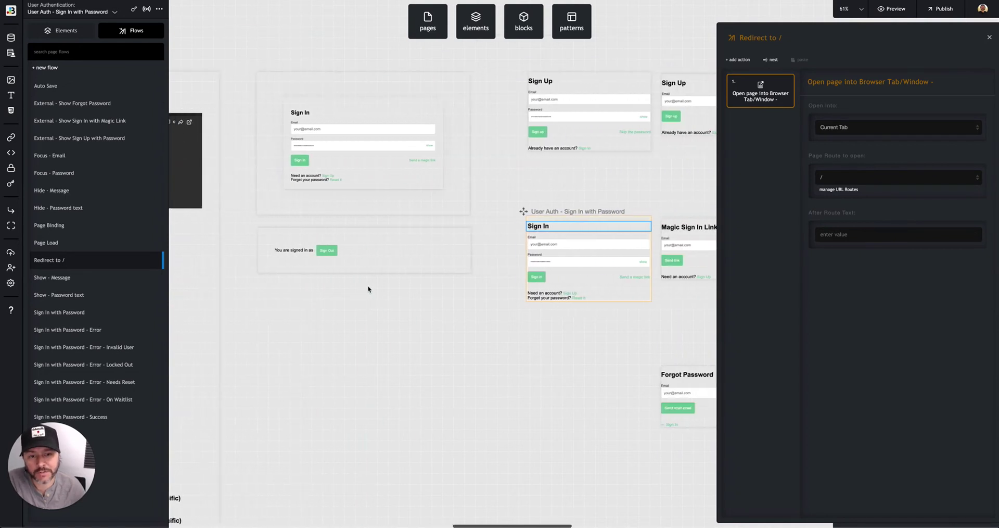
pyautogui.hscroll(4, 368, 285)
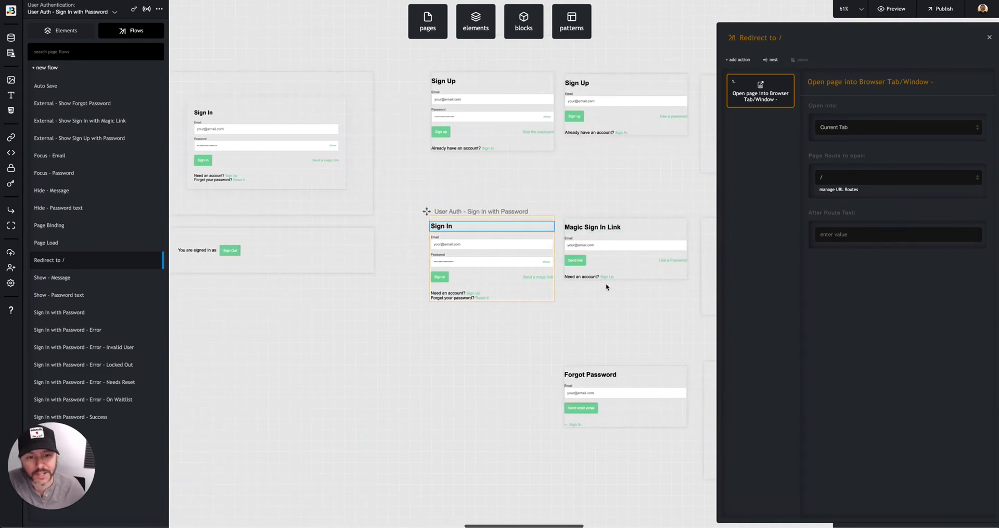
pyautogui.scroll(-1, 655, 220)
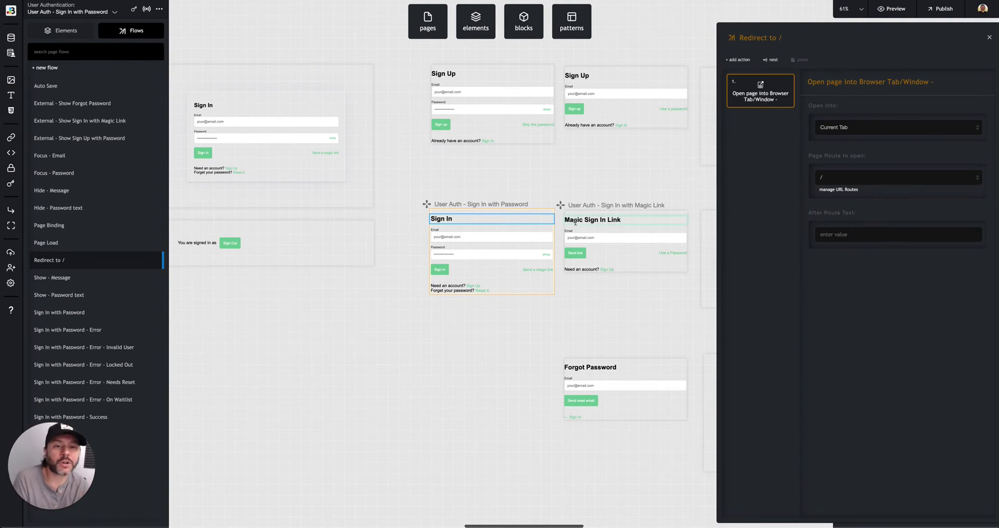
pyautogui.hscroll(15, 578, 219)
pyautogui.hscroll(-8, 578, 219)
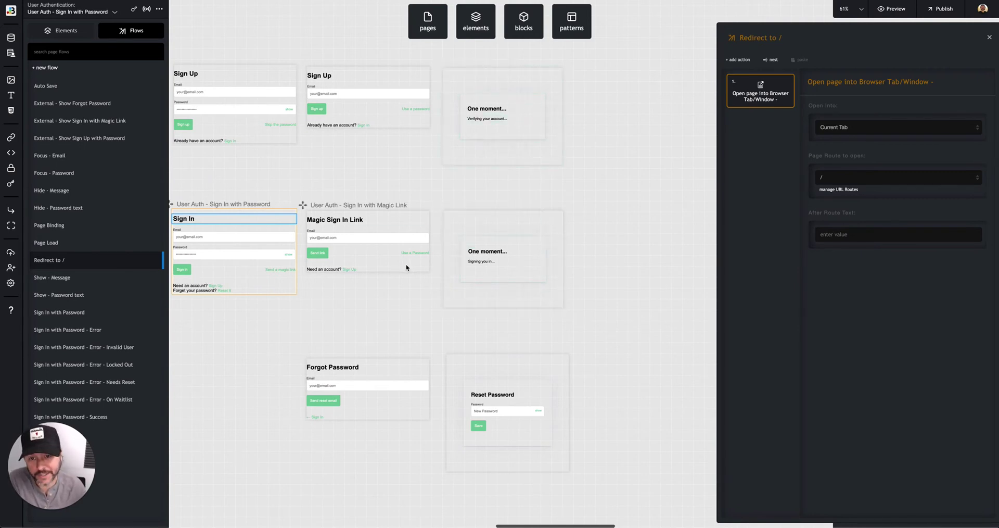
pyautogui.hscroll(-5, 405, 265)
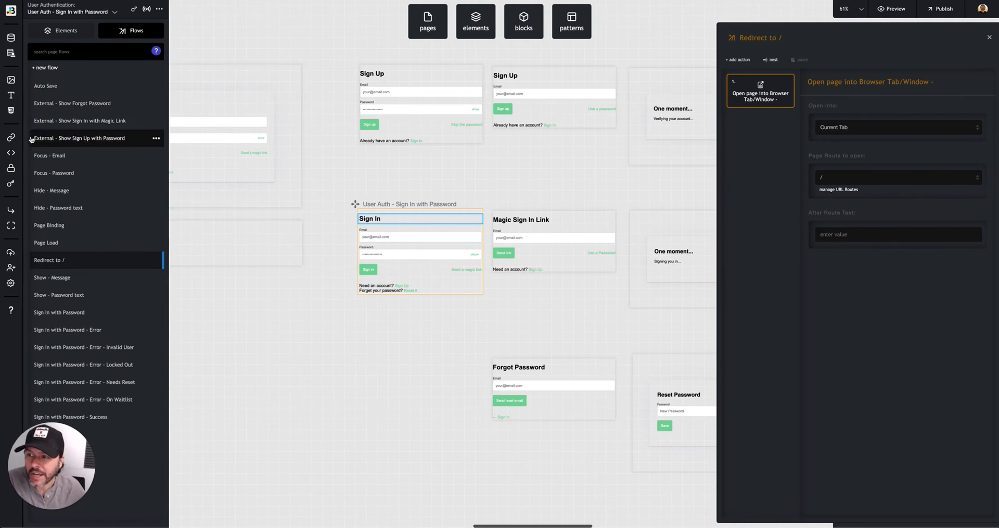
# Step: Check the Session Validation email provider settings in the Project Authentication Settings, then close them without changes
pyautogui.click(11, 185)
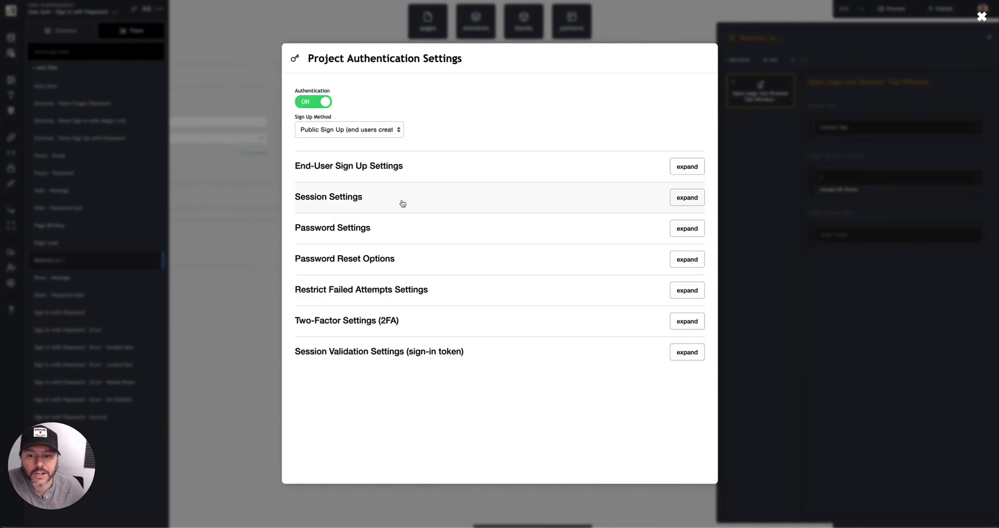
pyautogui.click(341, 354)
pyautogui.click(313, 411)
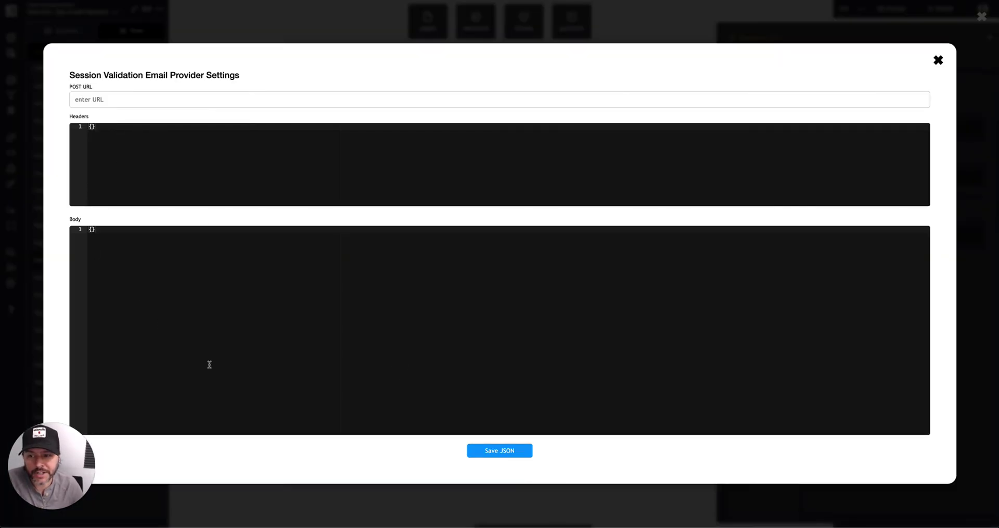
pyautogui.click(939, 60)
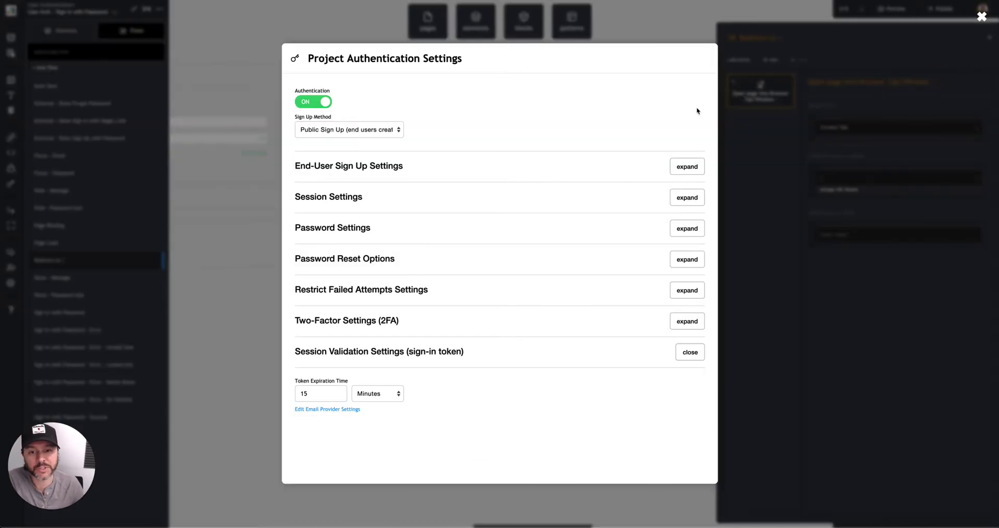
pyautogui.click(235, 97)
# Step: Examine the User Auth - Sign Out flow of the User Auth - Demo Home page and the Redirect - Home flow it runs
pyautogui.hscroll(-10, 289, 158)
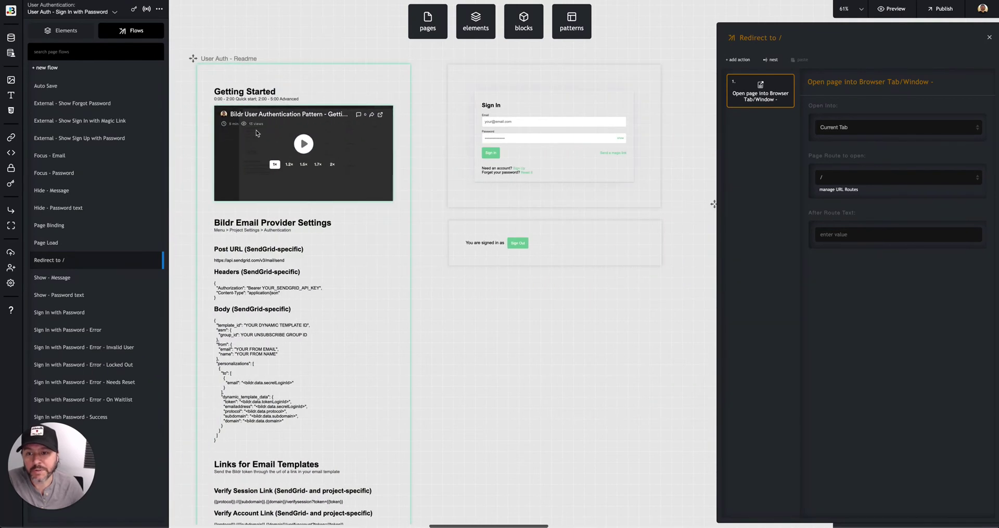
pyautogui.hscroll(5, 494, 251)
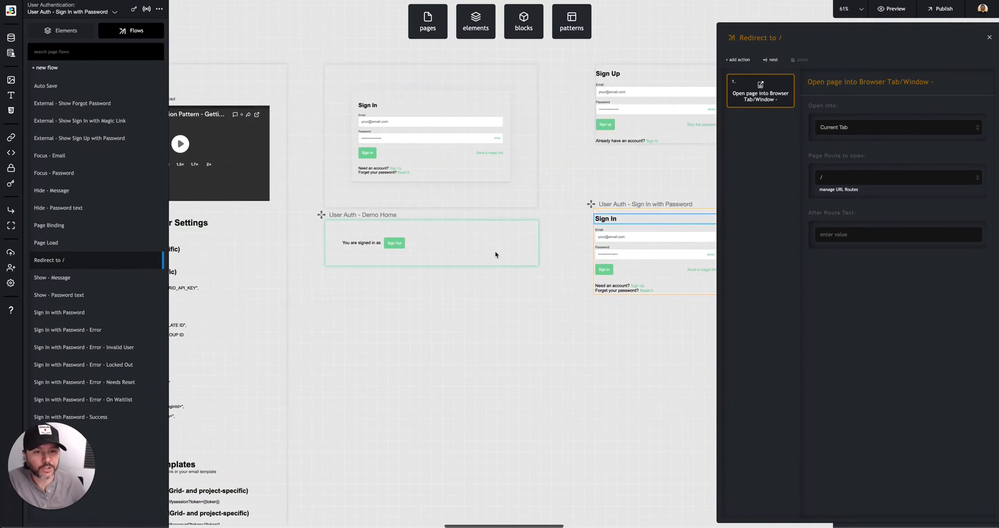
pyautogui.hscroll(-1, 494, 250)
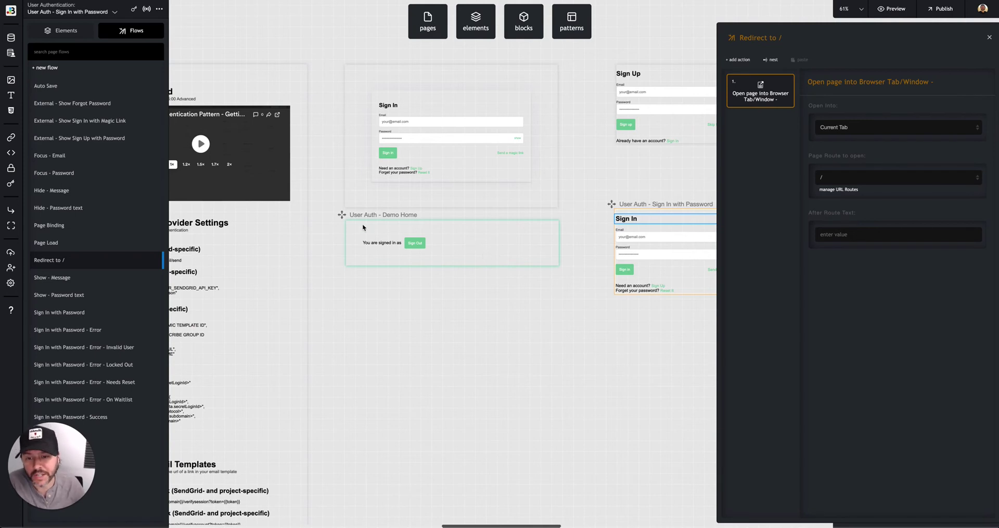
pyautogui.click(493, 250)
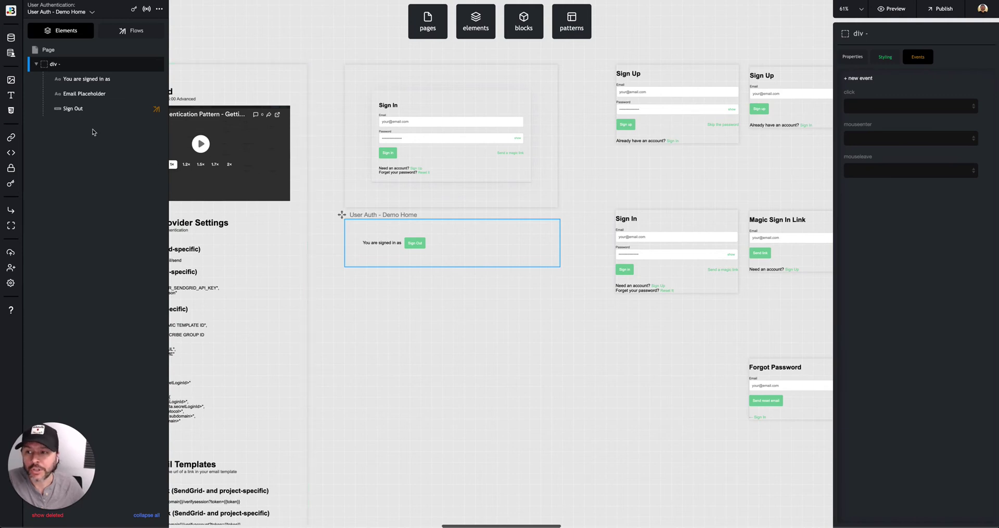
pyautogui.click(117, 33)
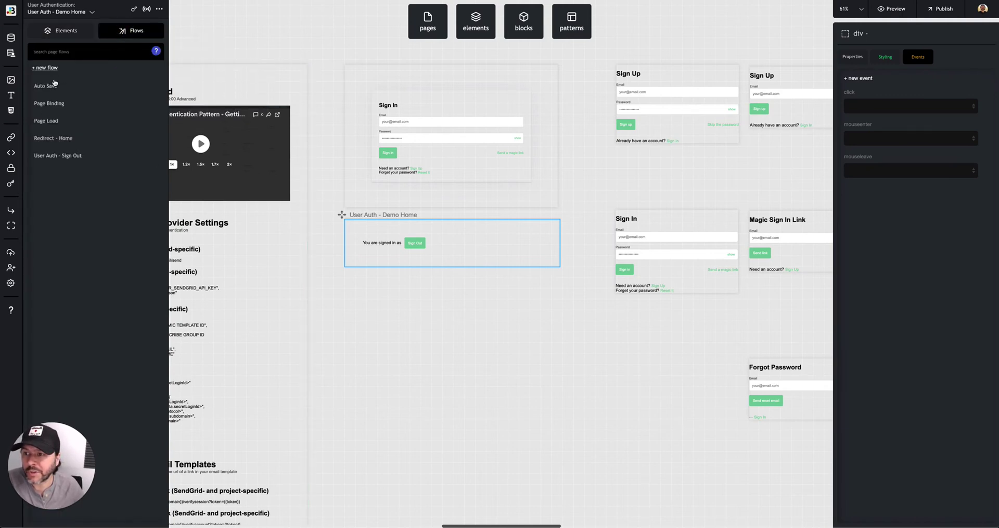
pyautogui.click(73, 156)
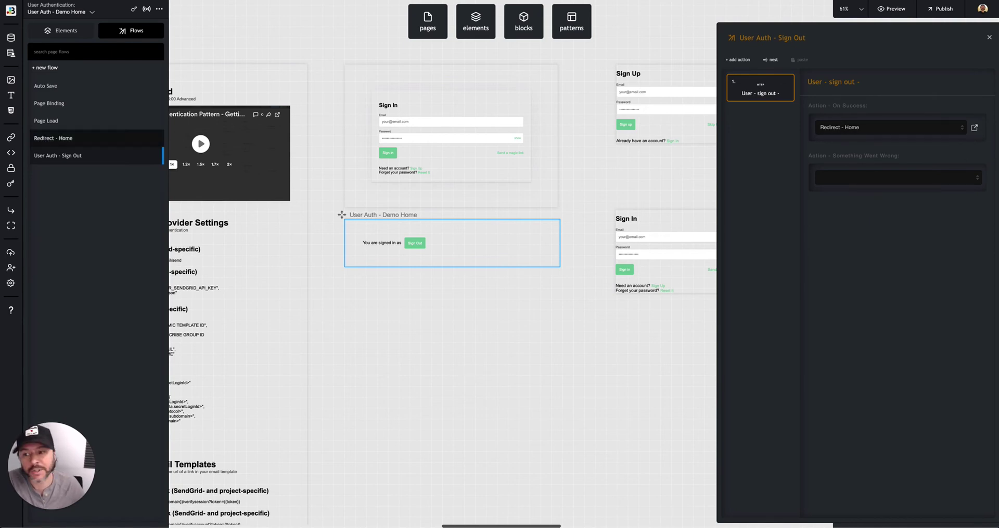
pyautogui.click(47, 137)
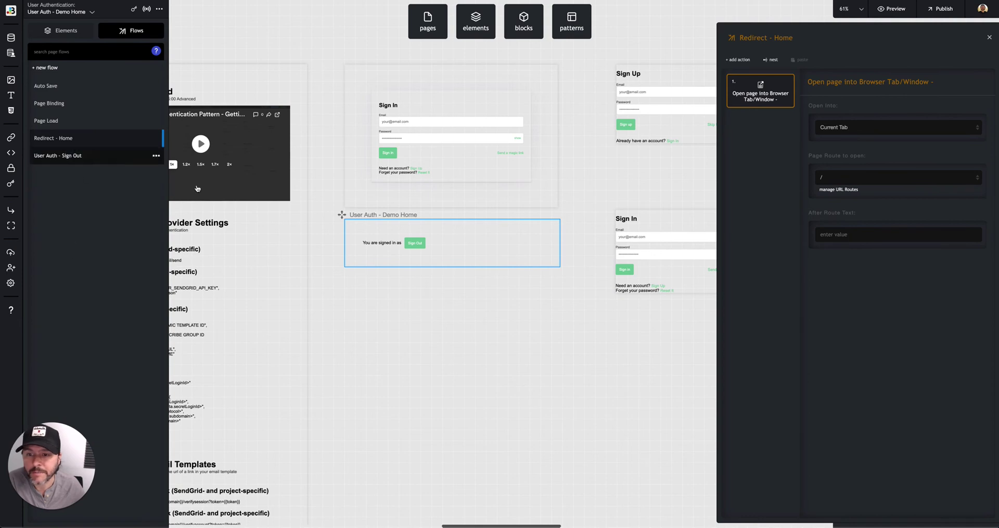
# Step: Review the Login ID set-value action in the Demo Home page's Page Binding flow and locate its Email Placeholder element
pyautogui.click(370, 242)
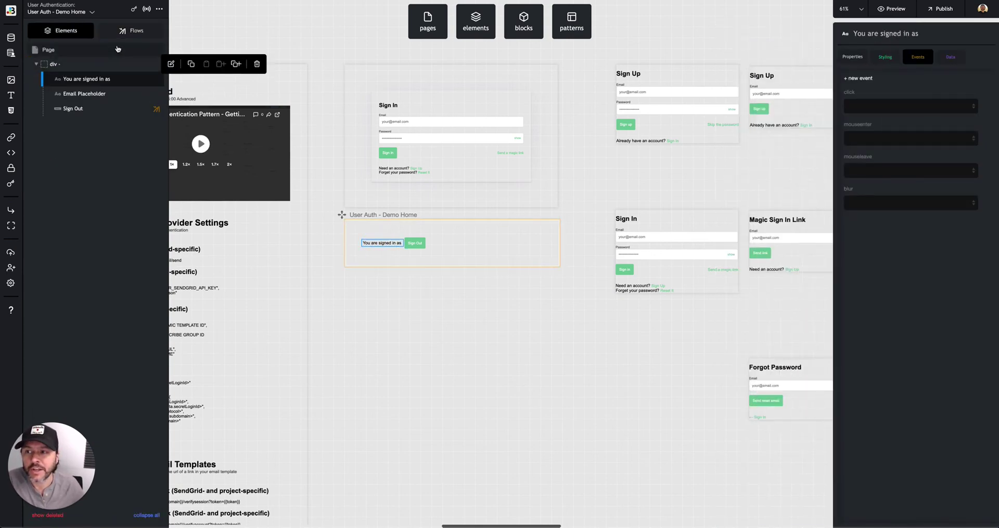
pyautogui.click(133, 30)
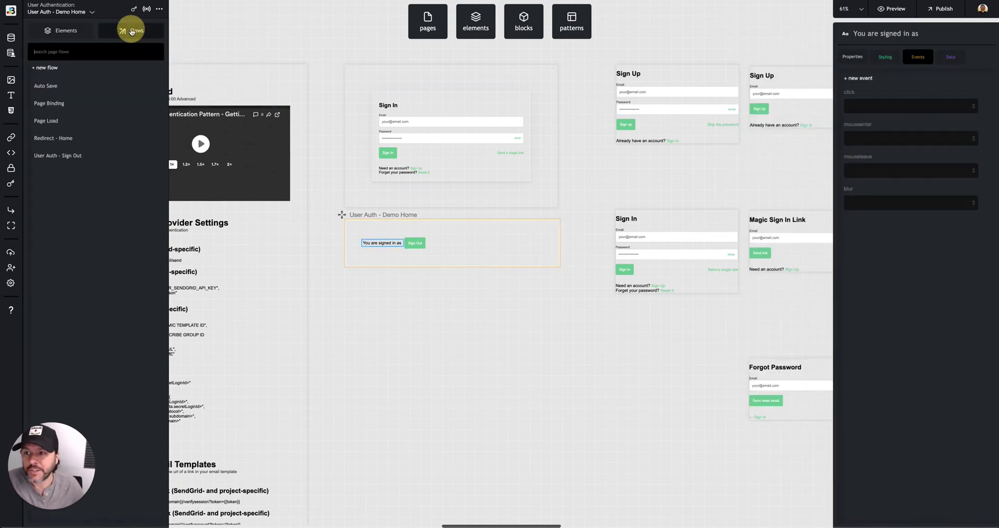
pyautogui.click(57, 103)
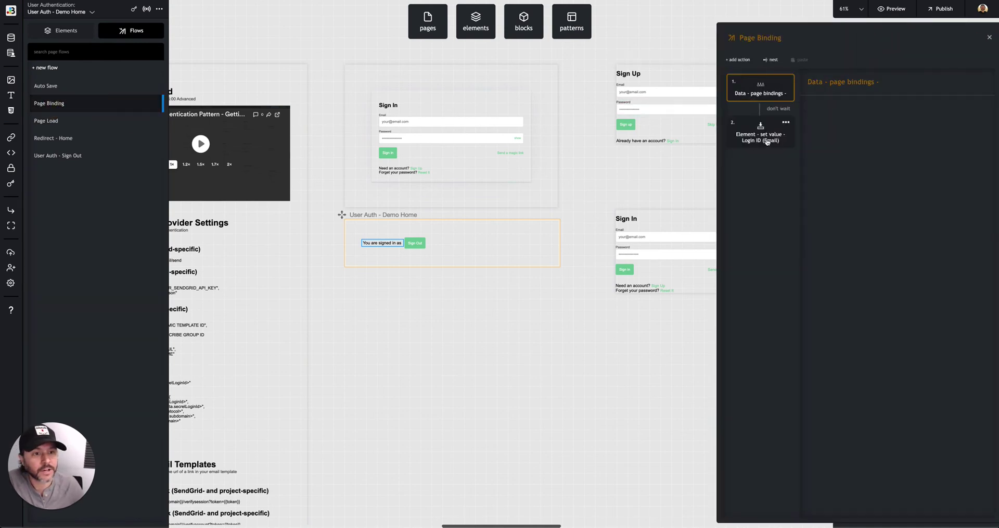
pyautogui.click(756, 134)
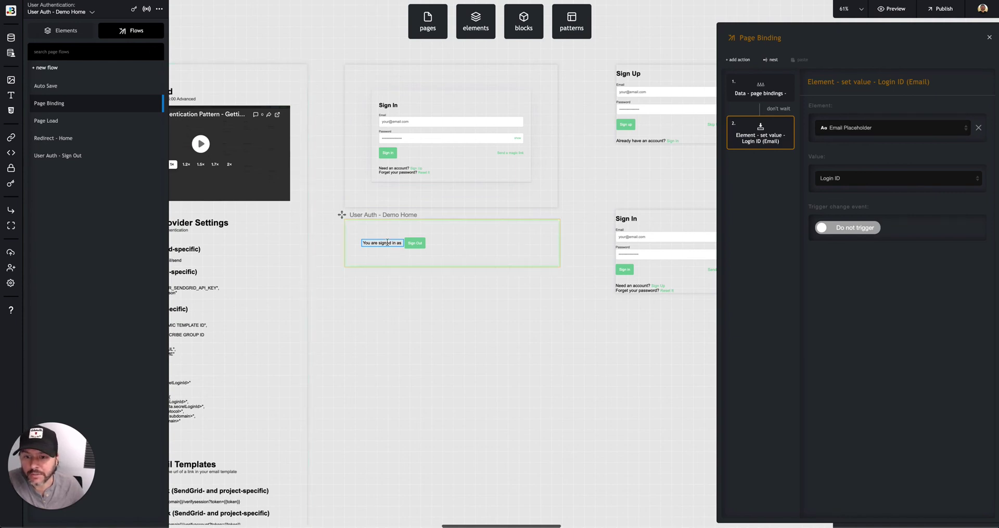
pyautogui.click(61, 30)
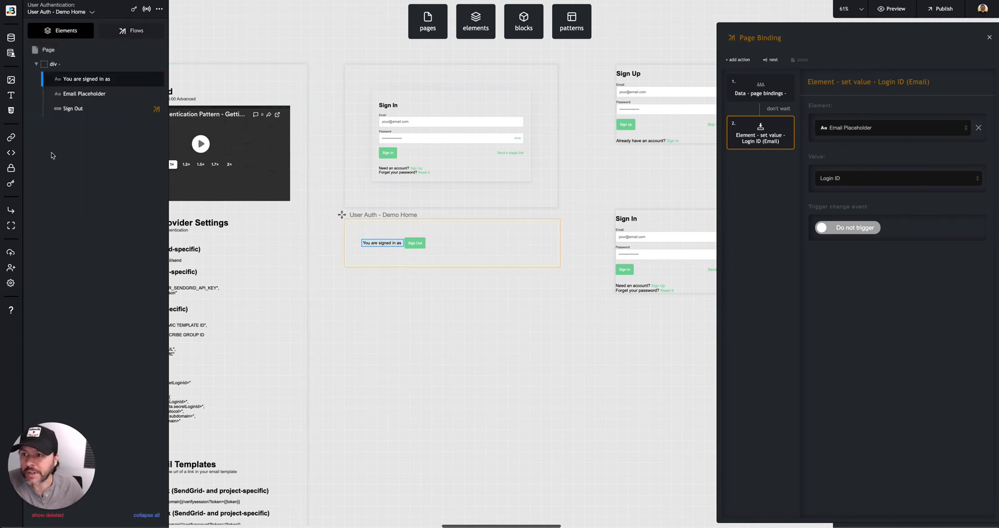
pyautogui.click(74, 94)
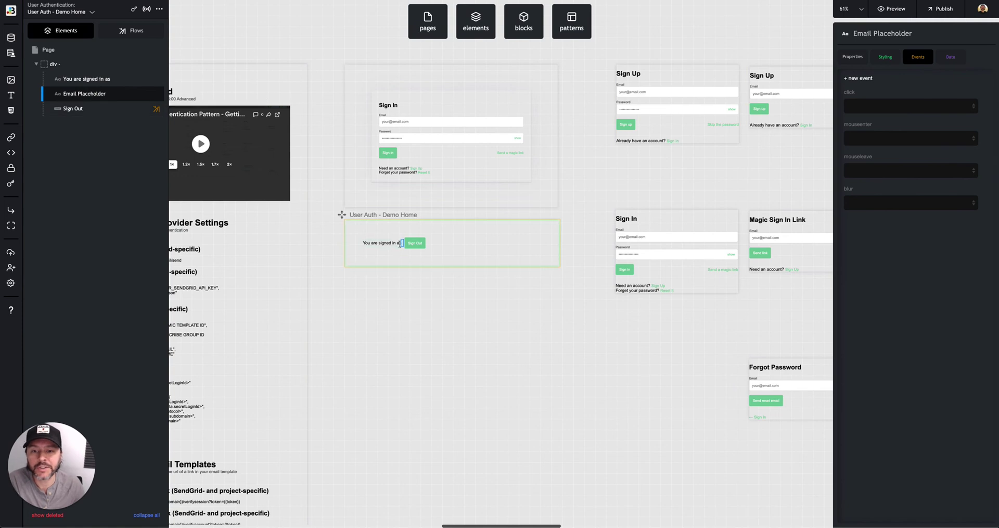
# Step: Examine the target element choices and the value's input type in the Page Binding flow's Login ID set-value action
pyautogui.click(128, 29)
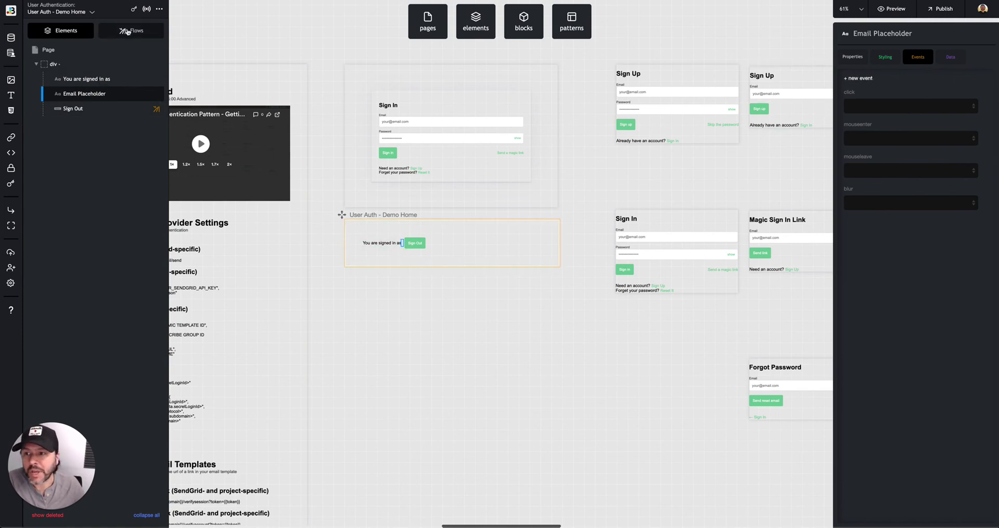
pyautogui.click(87, 102)
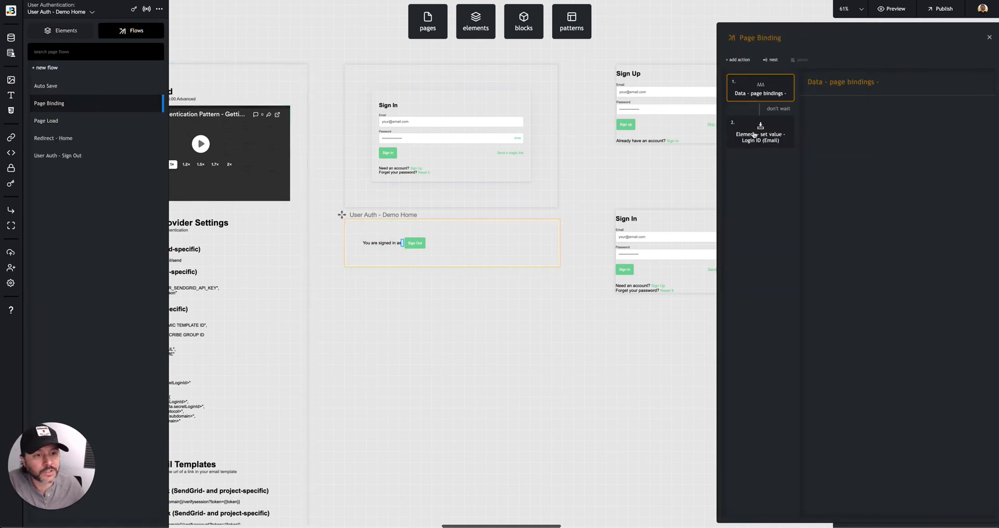
pyautogui.click(758, 144)
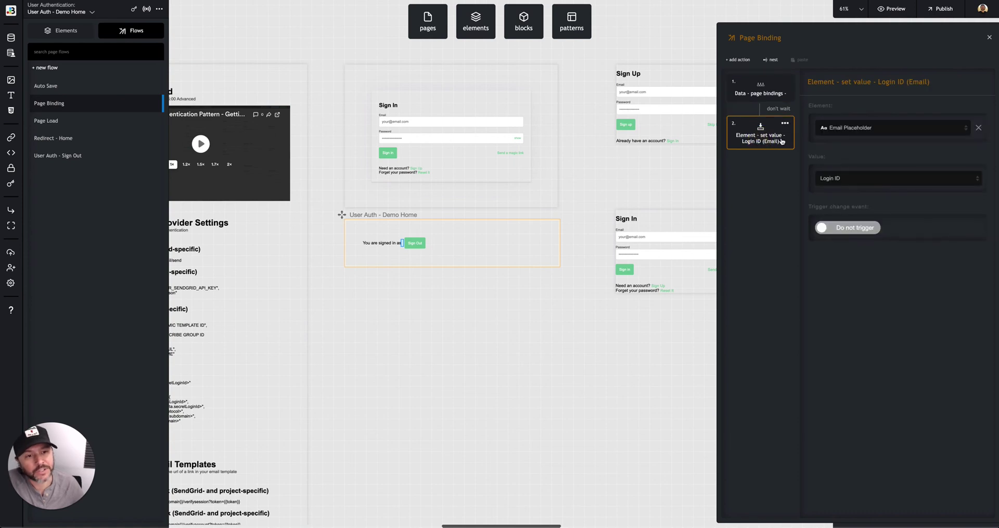
pyautogui.click(861, 129)
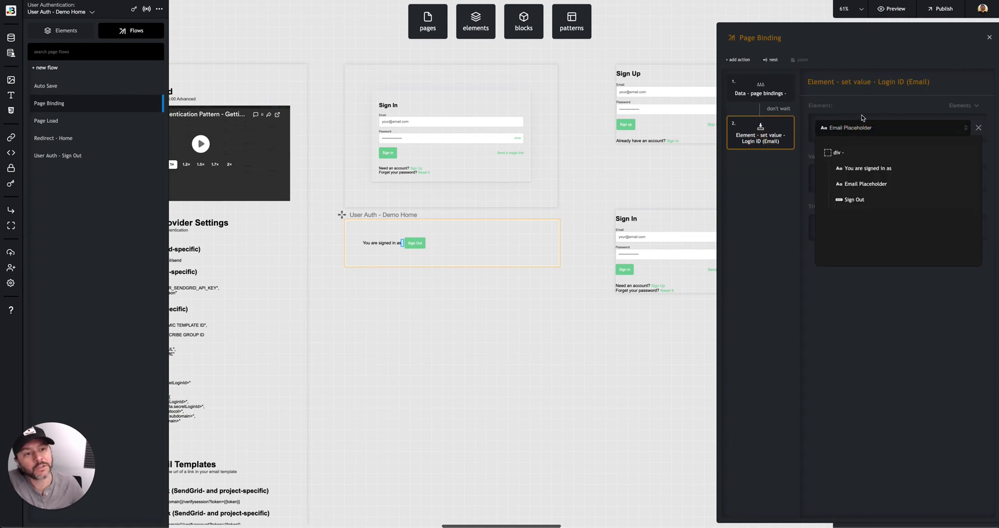
pyautogui.click(785, 196)
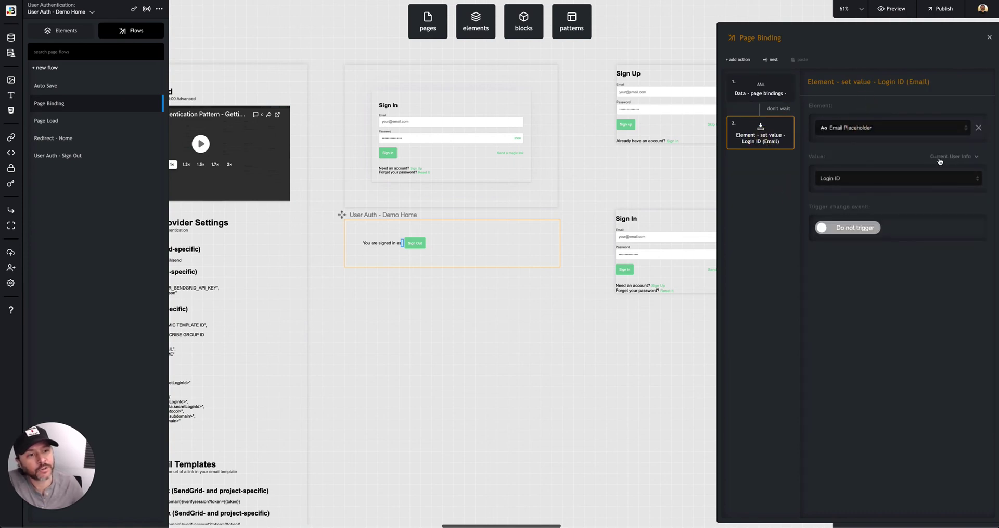
pyautogui.click(964, 157)
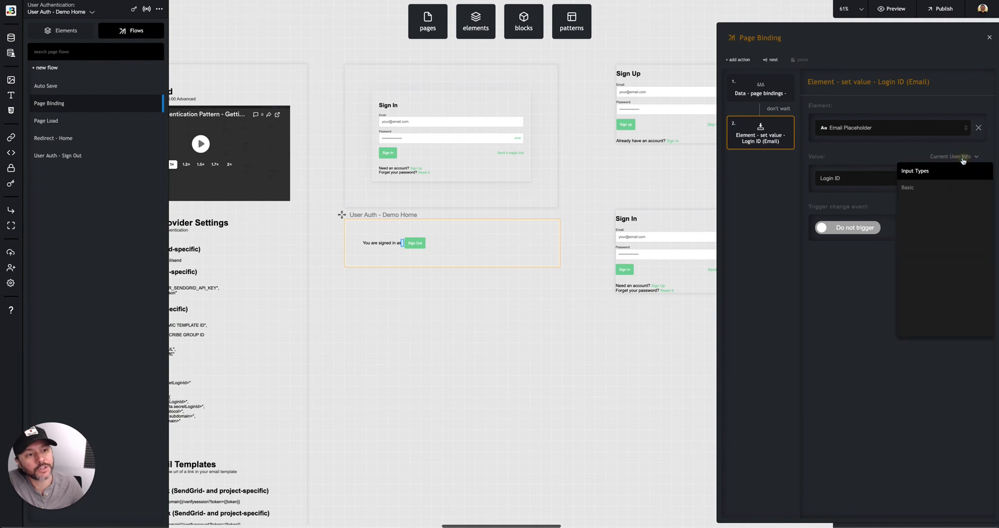
pyautogui.click(830, 179)
pyautogui.click(831, 179)
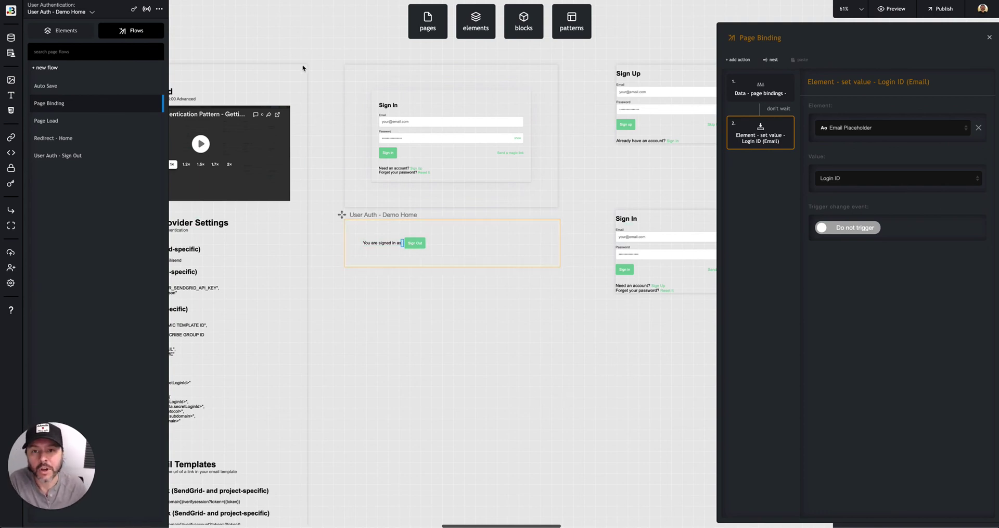
# Step: Switch to the Home page in Workspace 1 and bring it into view on the canvas
pyautogui.click(67, 13)
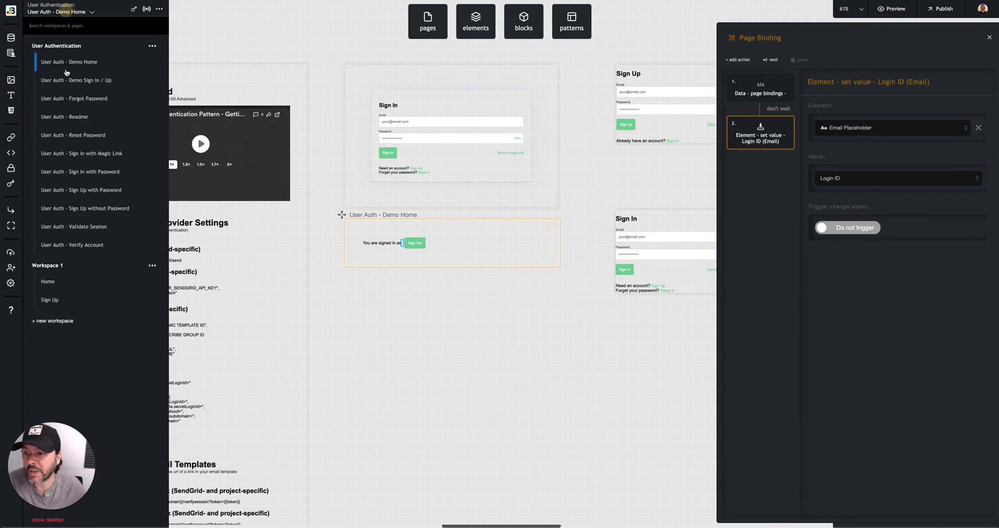
pyautogui.click(58, 283)
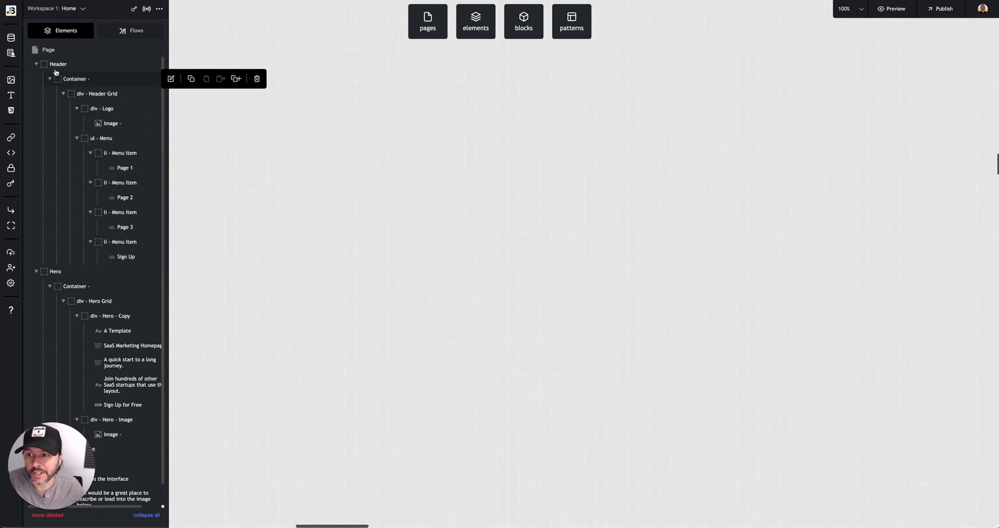
pyautogui.click(62, 52)
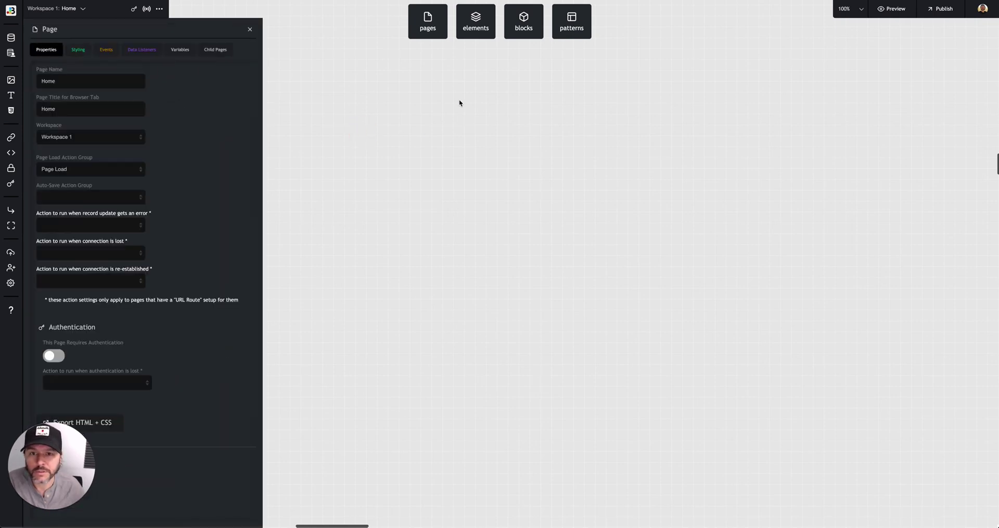
pyautogui.click(62, 8)
pyautogui.click(54, 281)
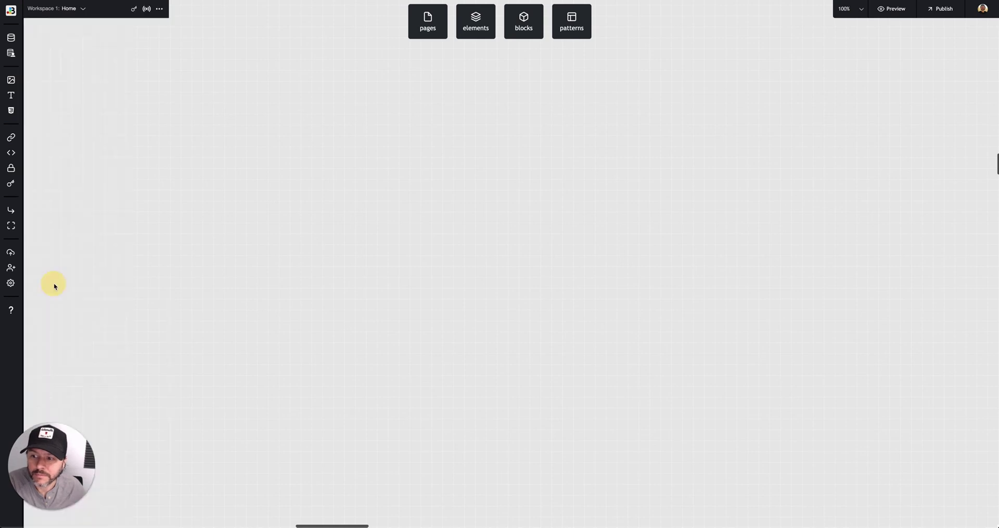
pyautogui.scroll(2, 536, 180)
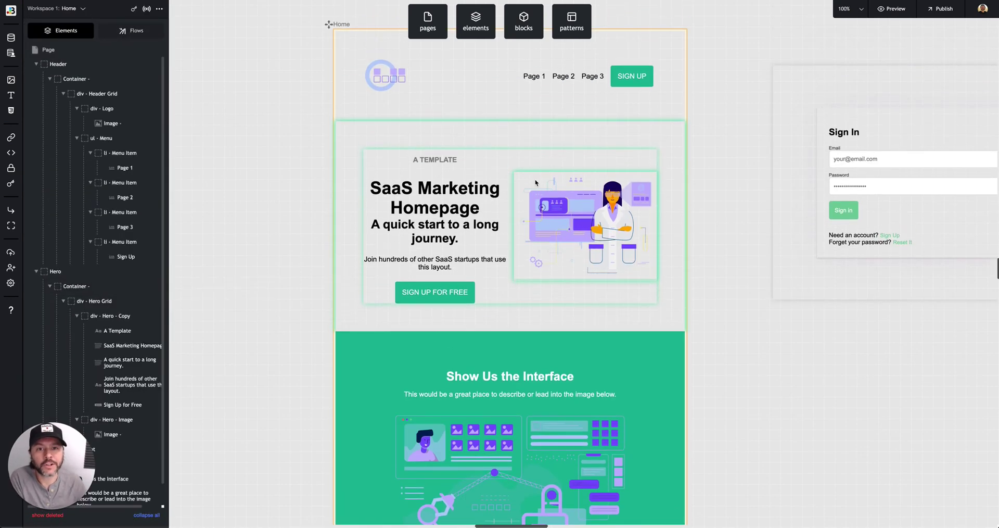